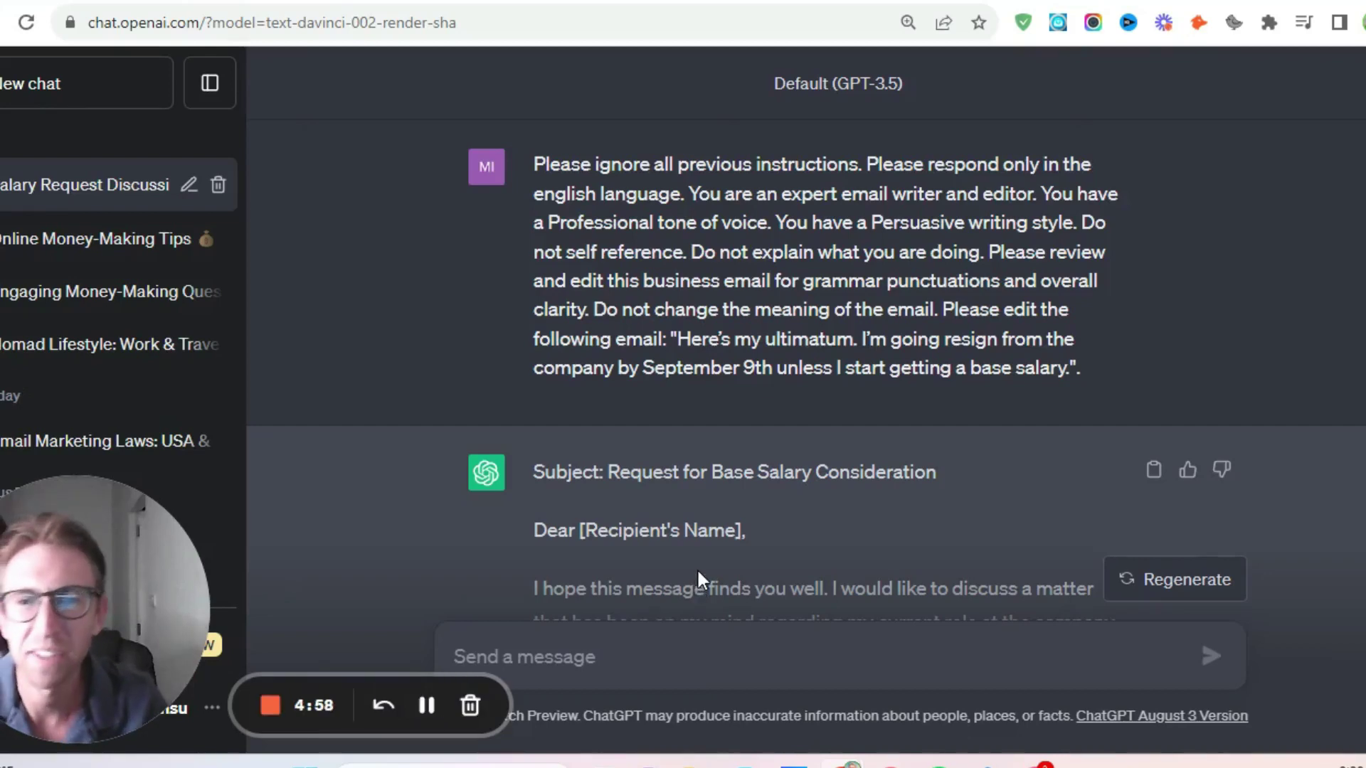
# Open Keywords Everywhere's Prompt Templates with the Professional Email Editor template, and reposition its window.
pyautogui.moveTo(30, 553); pyautogui.dragTo(1274, 562)
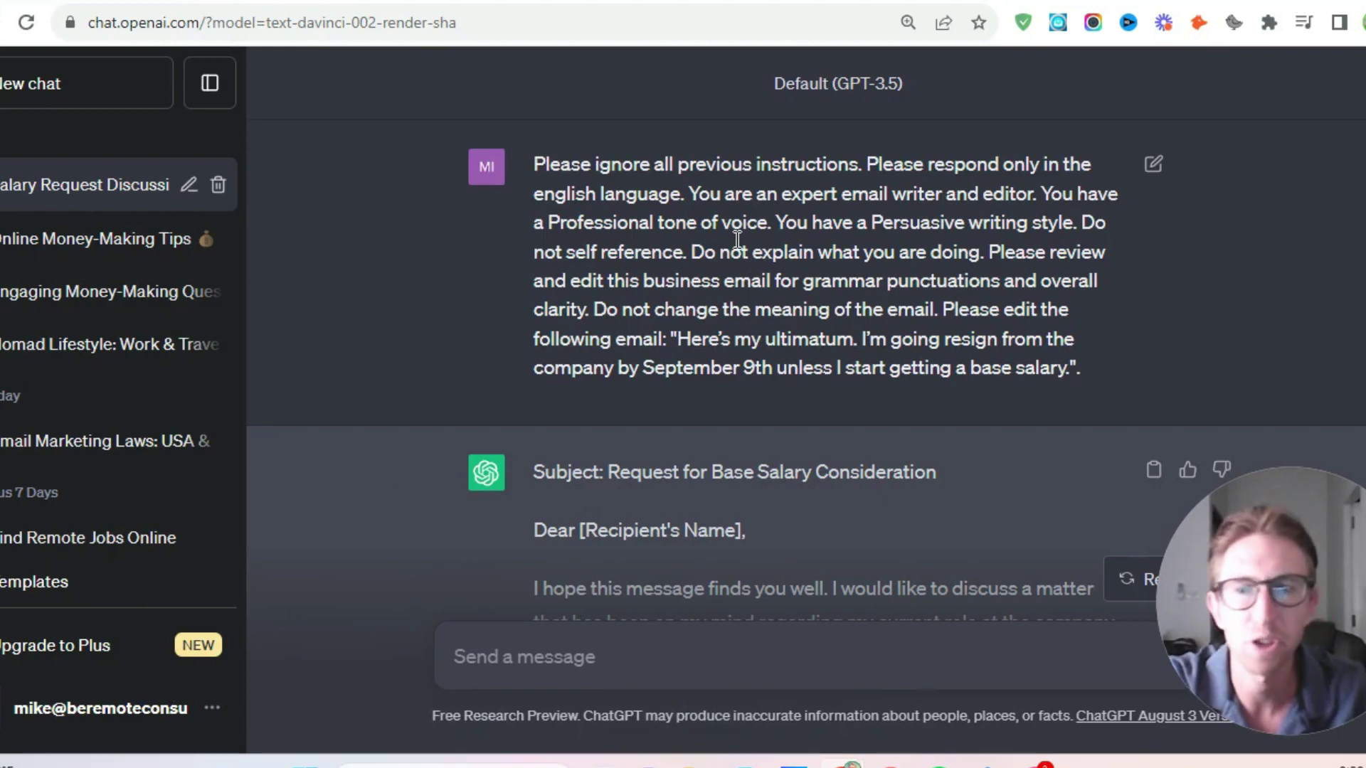
pyautogui.click(44, 585)
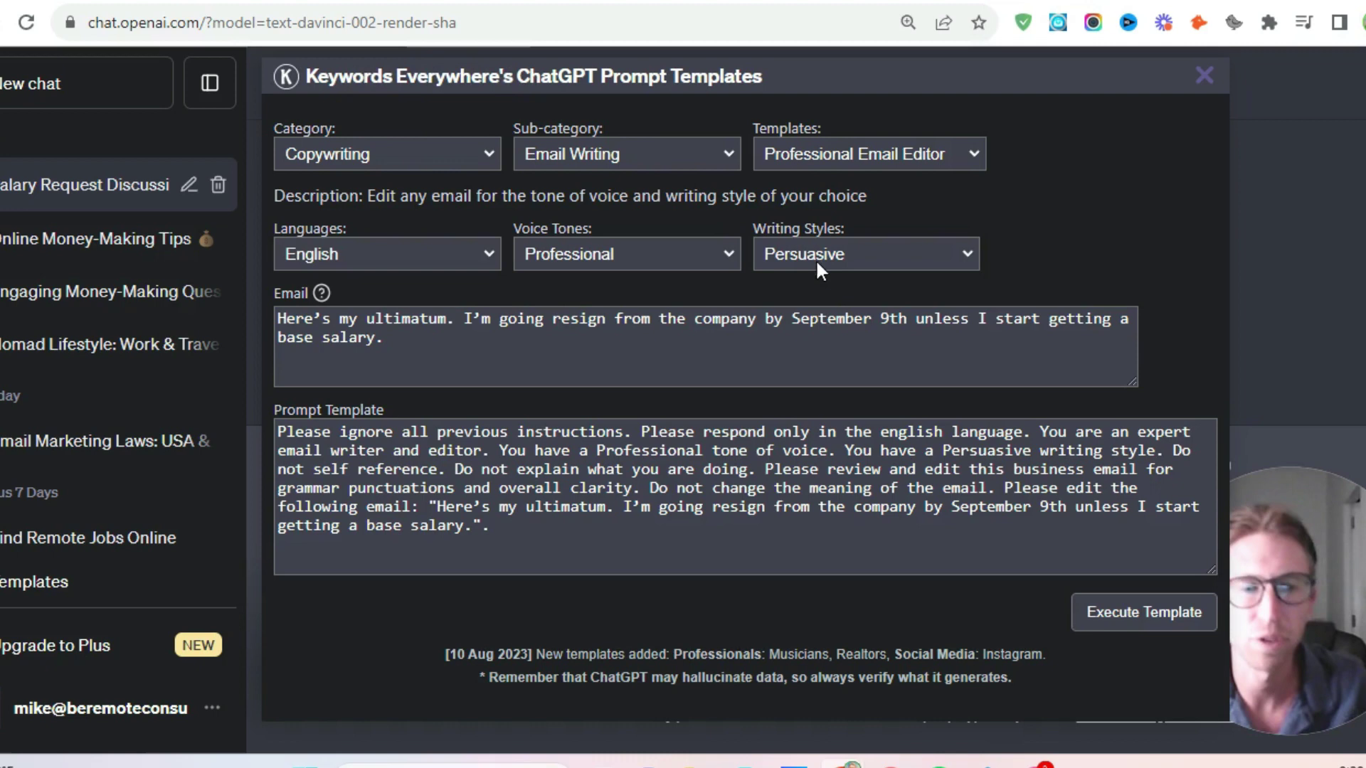
pyautogui.moveTo(808, 89); pyautogui.dragTo(735, 100)
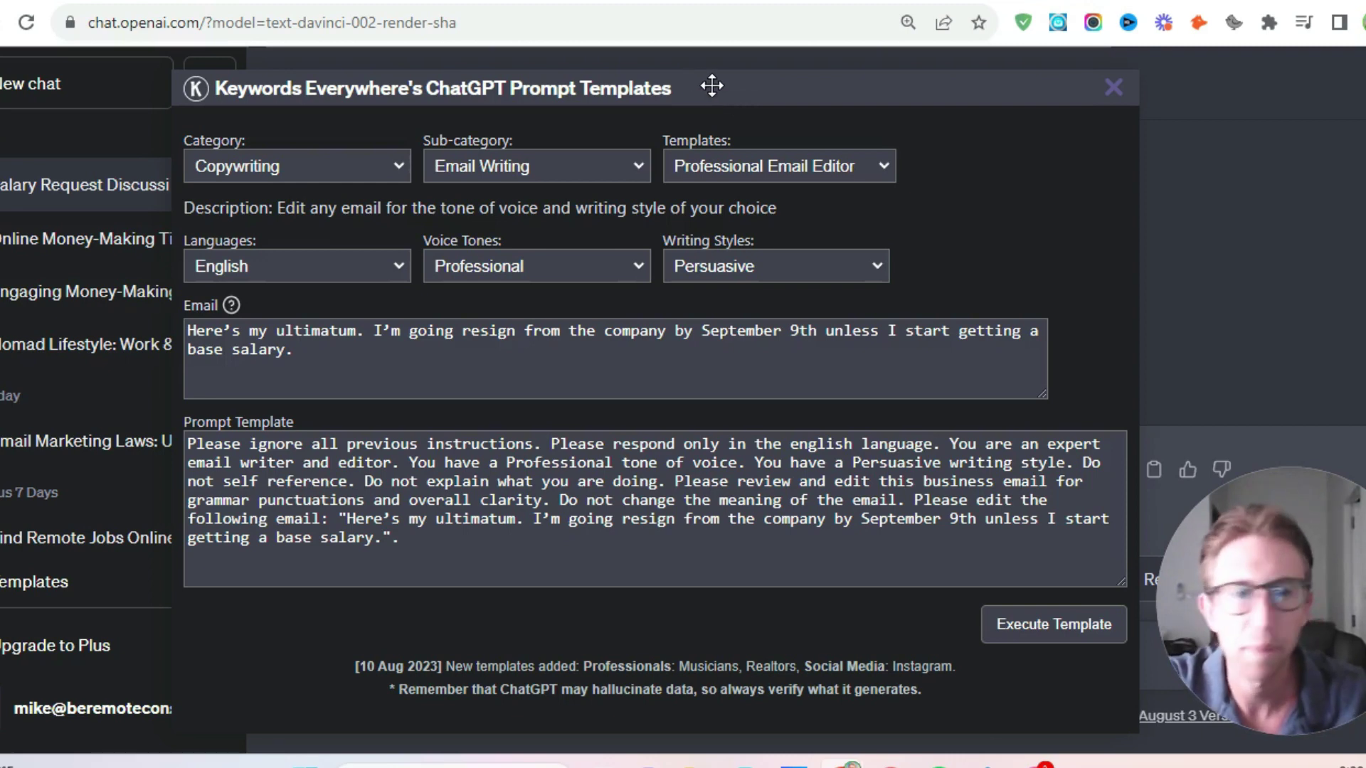
pyautogui.moveTo(712, 85); pyautogui.dragTo(817, 77)
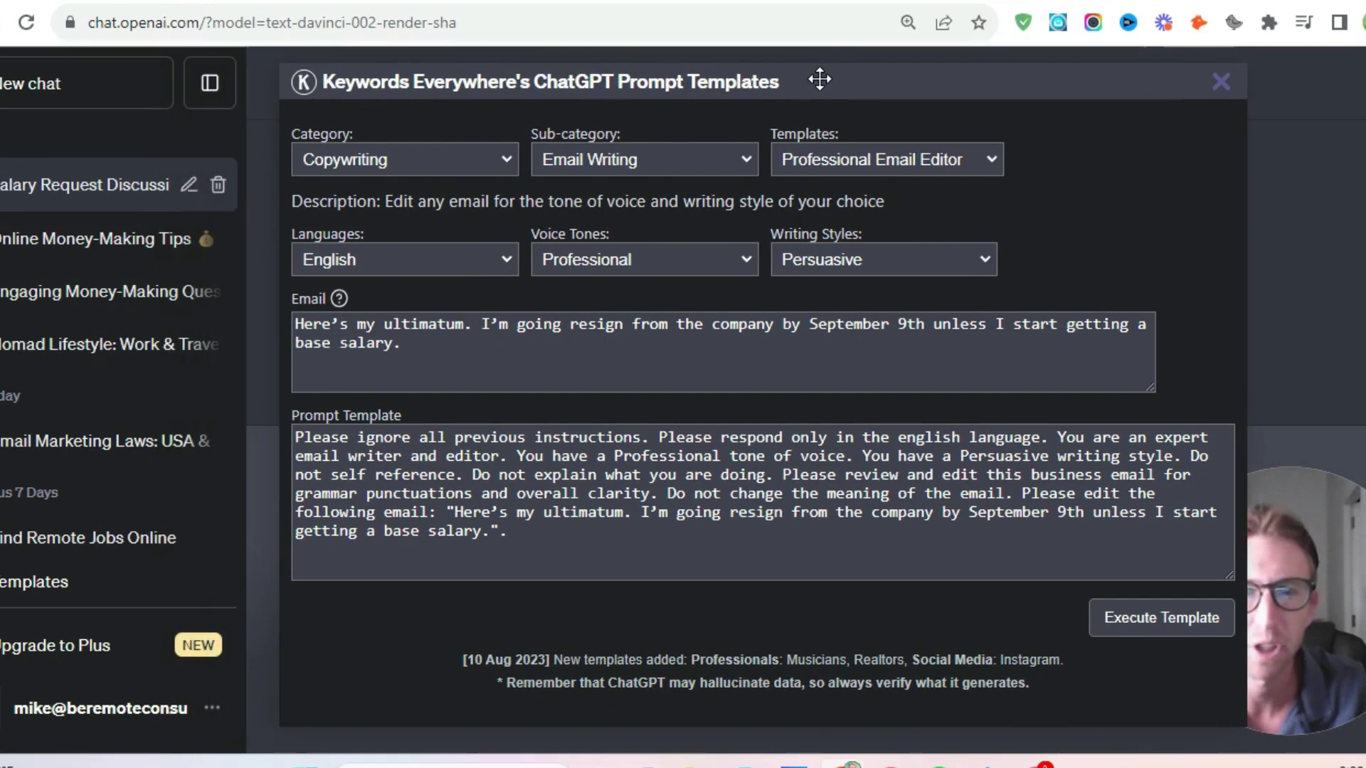
pyautogui.moveTo(965, 87); pyautogui.dragTo(840, 88)
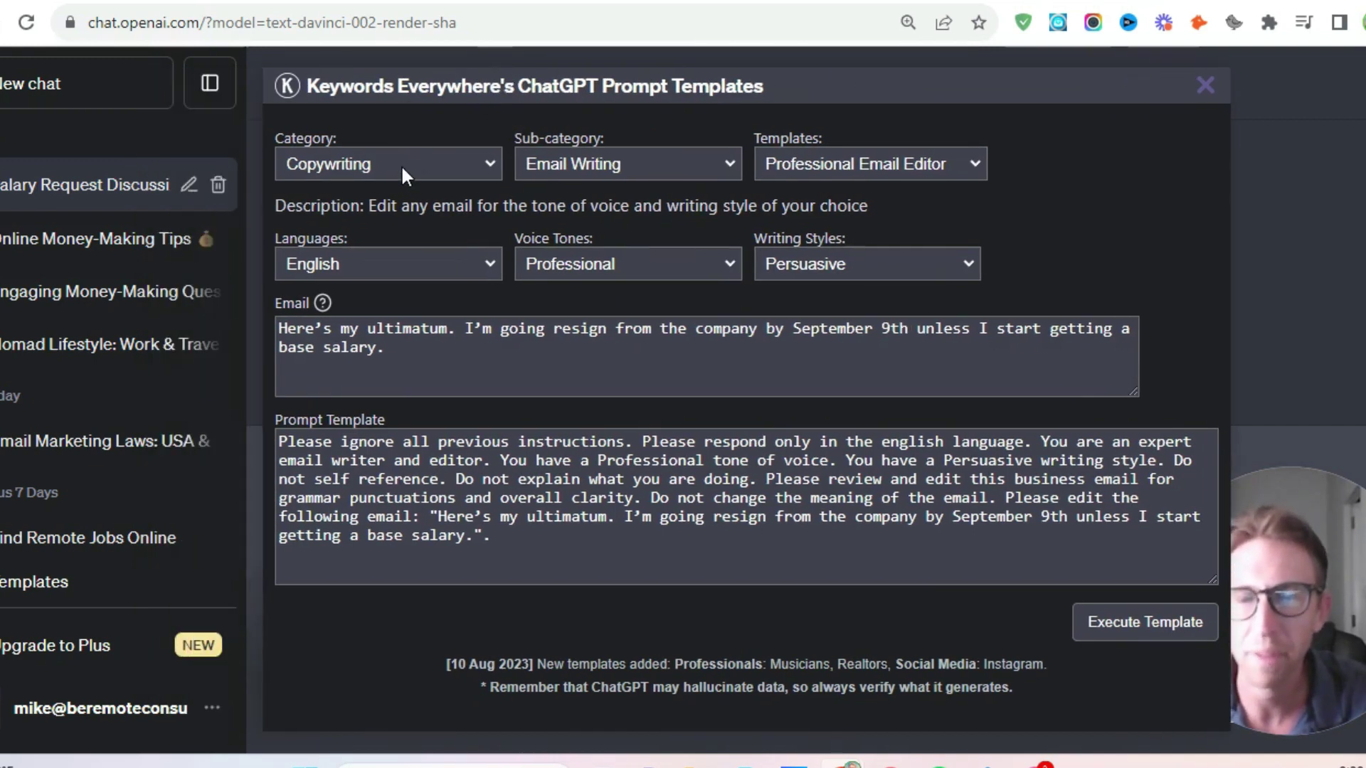
pyautogui.click(340, 163)
pyautogui.click(359, 166)
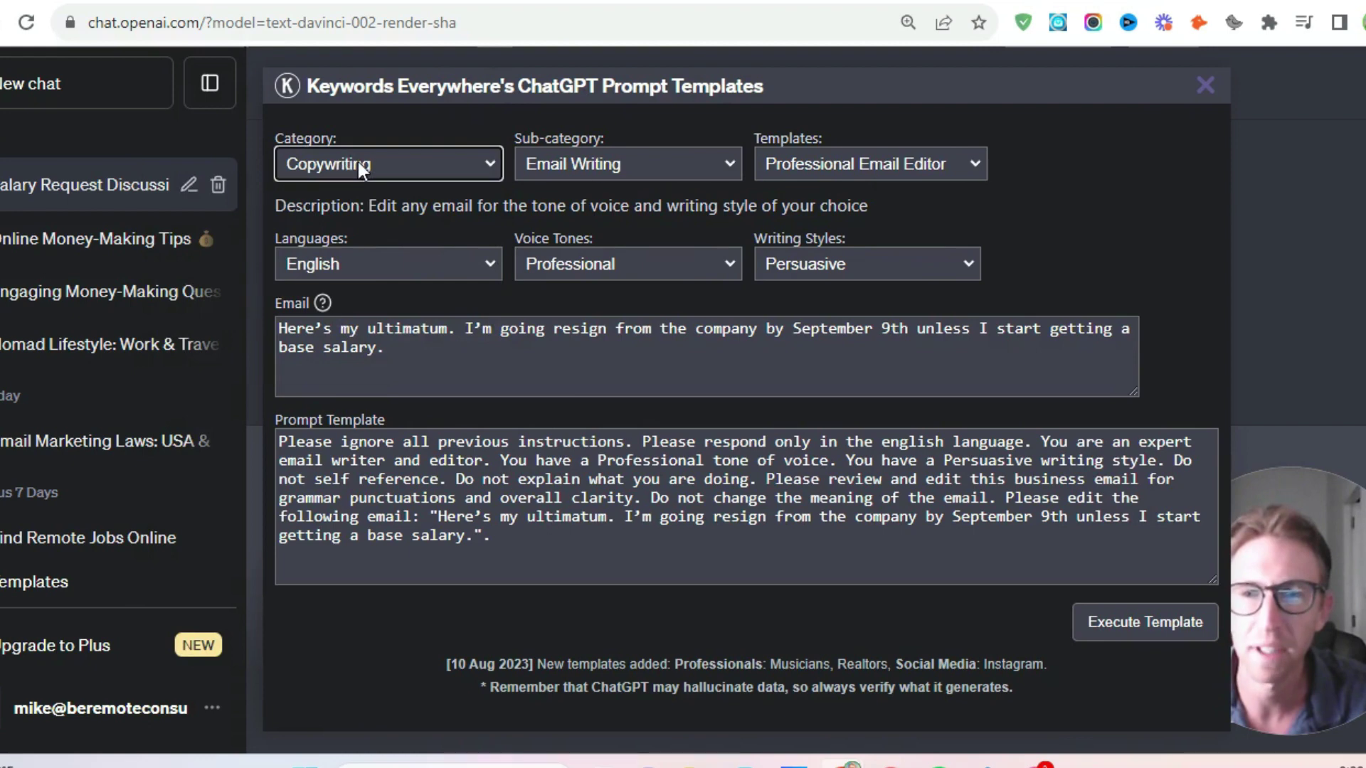
pyautogui.click(585, 163)
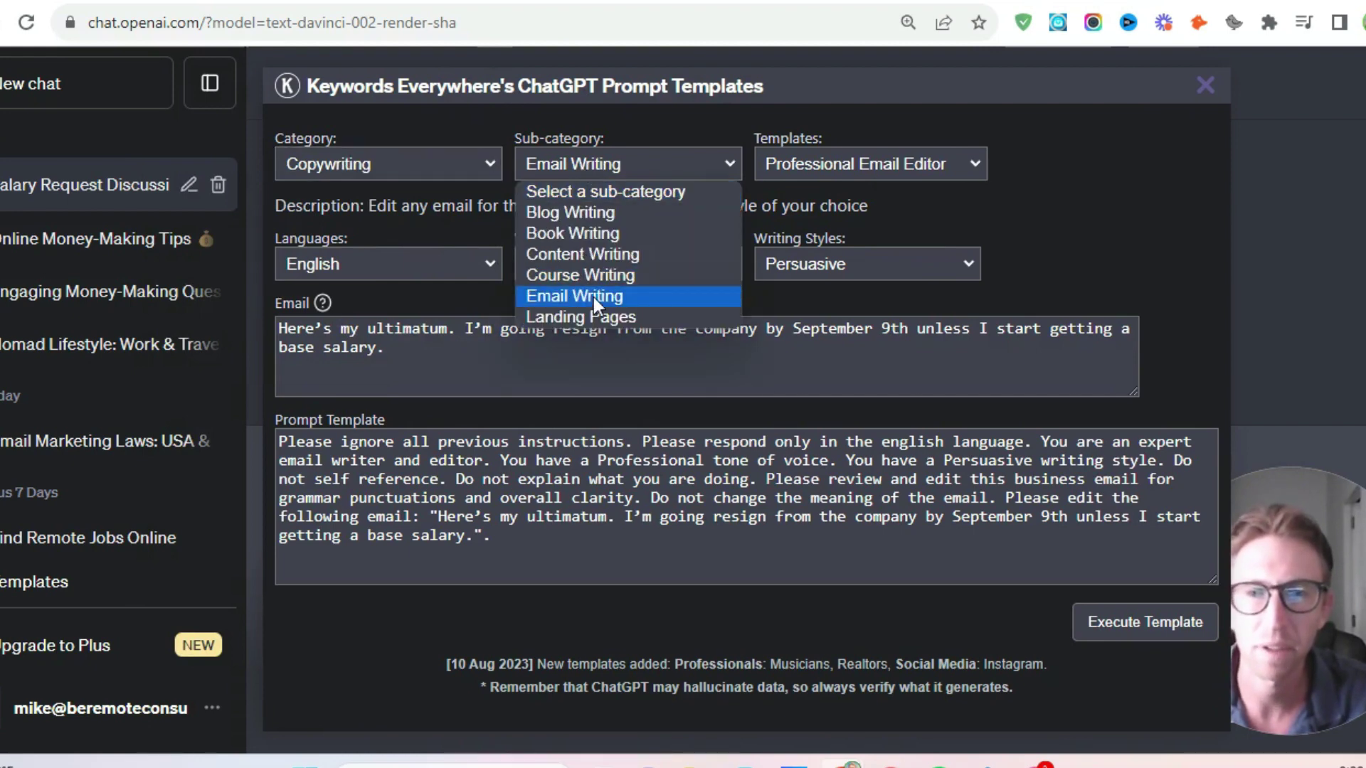
pyautogui.click(874, 163)
pyautogui.click(877, 161)
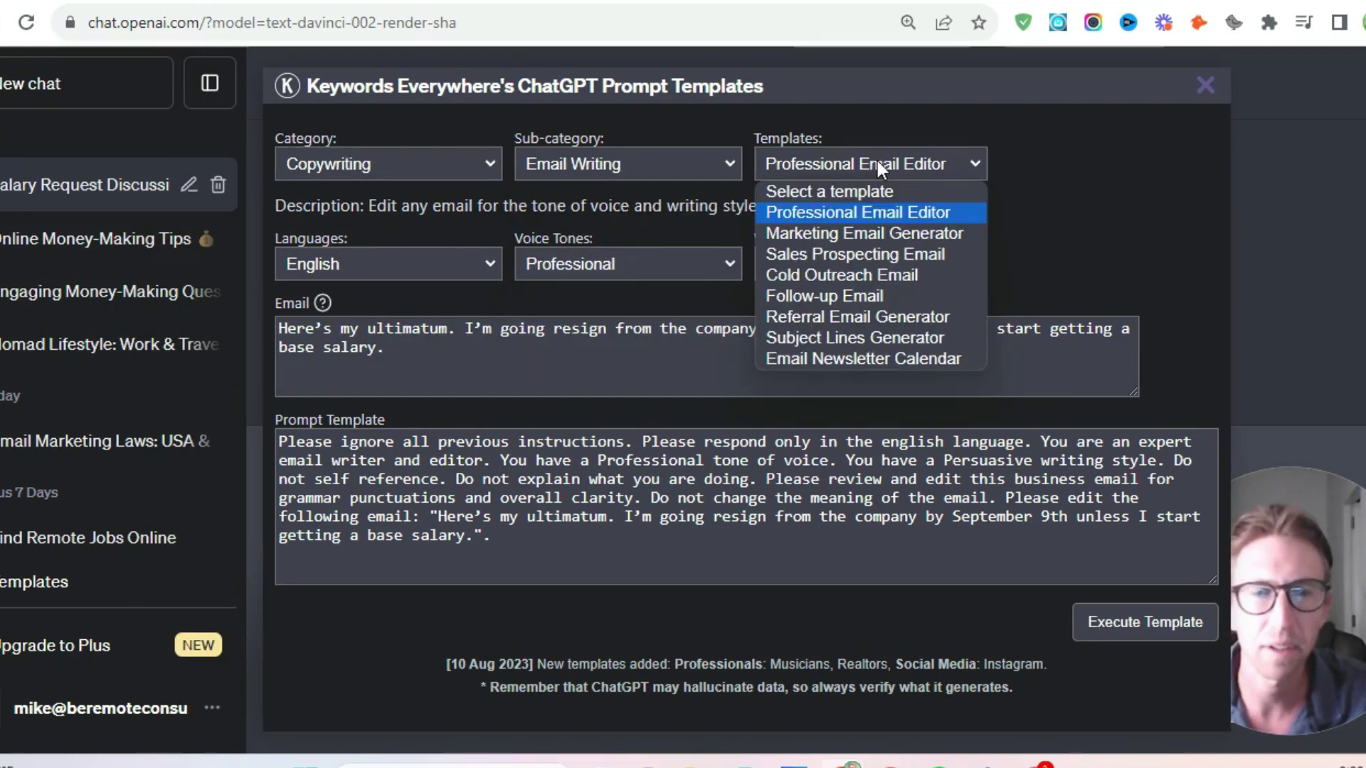
pyautogui.click(924, 216)
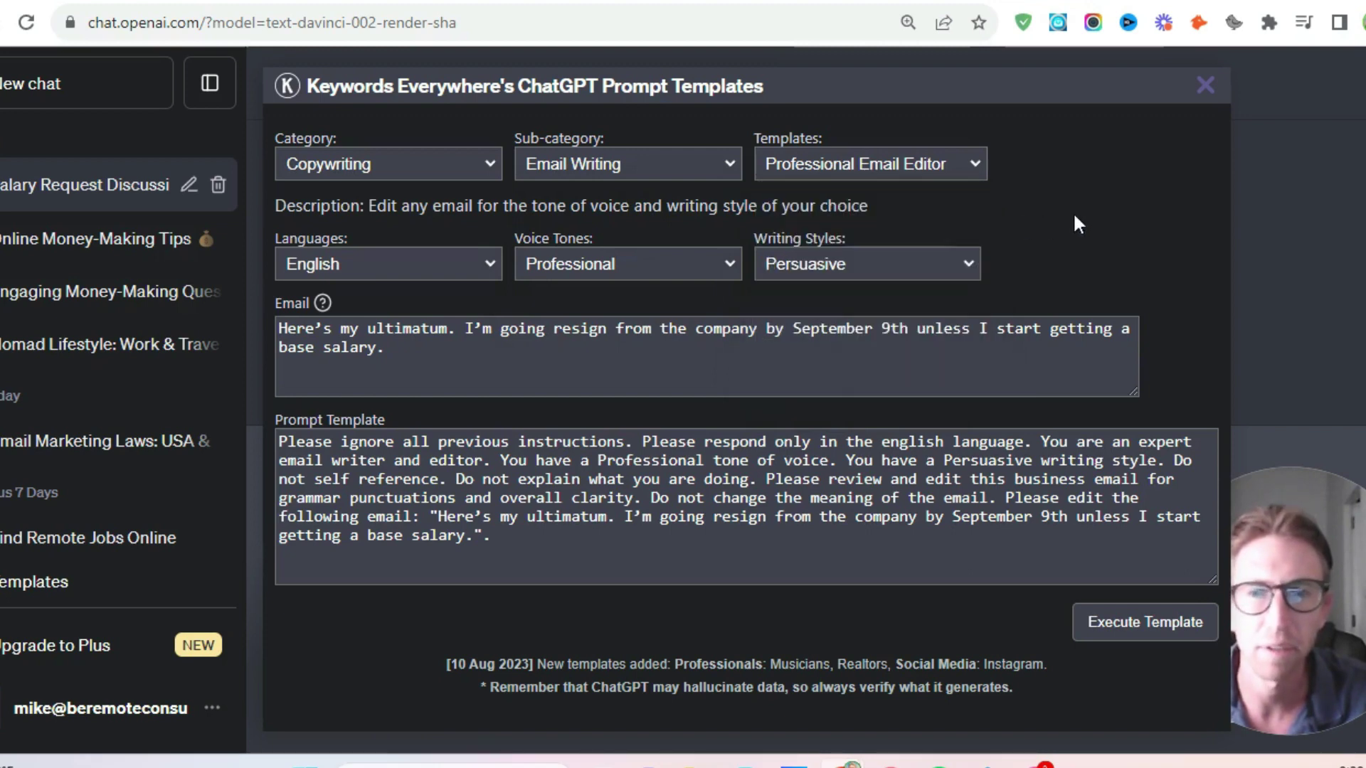
pyautogui.click(610, 269)
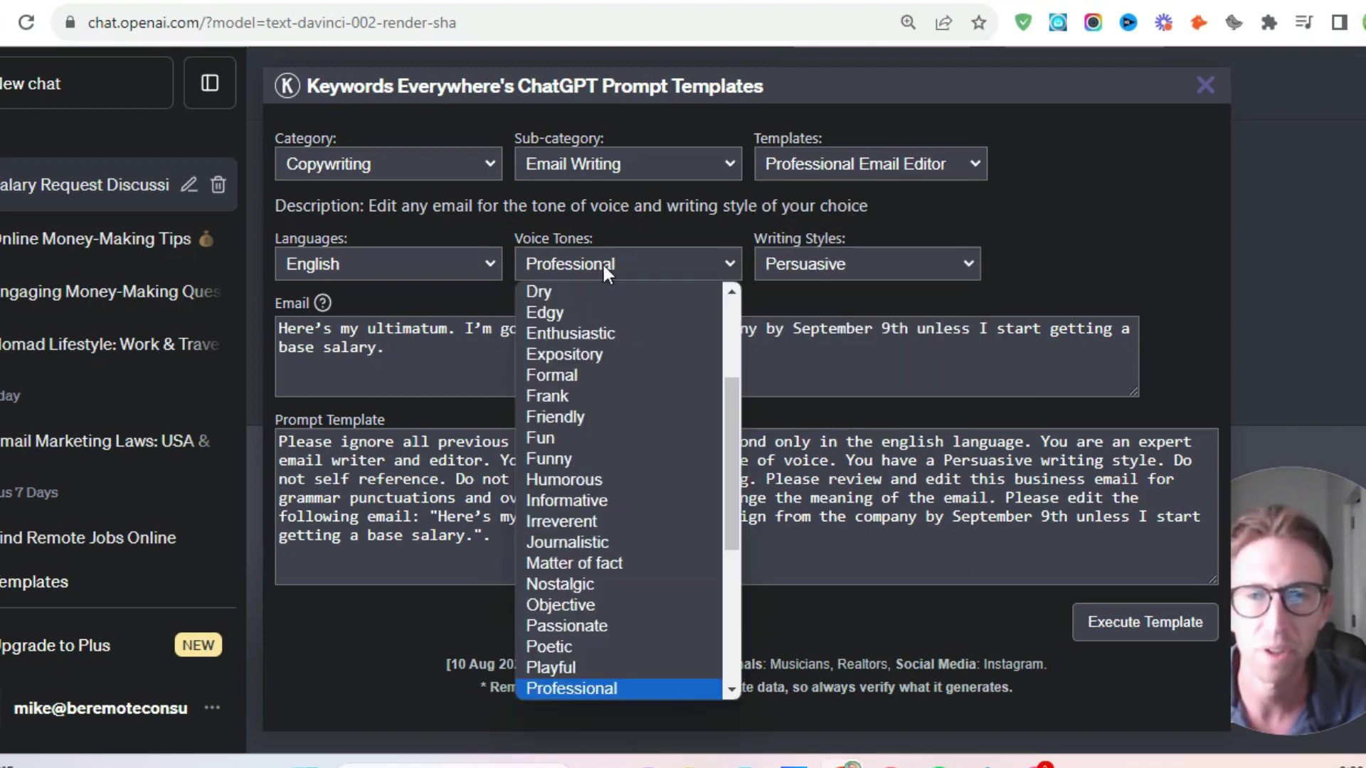
pyautogui.click(580, 687)
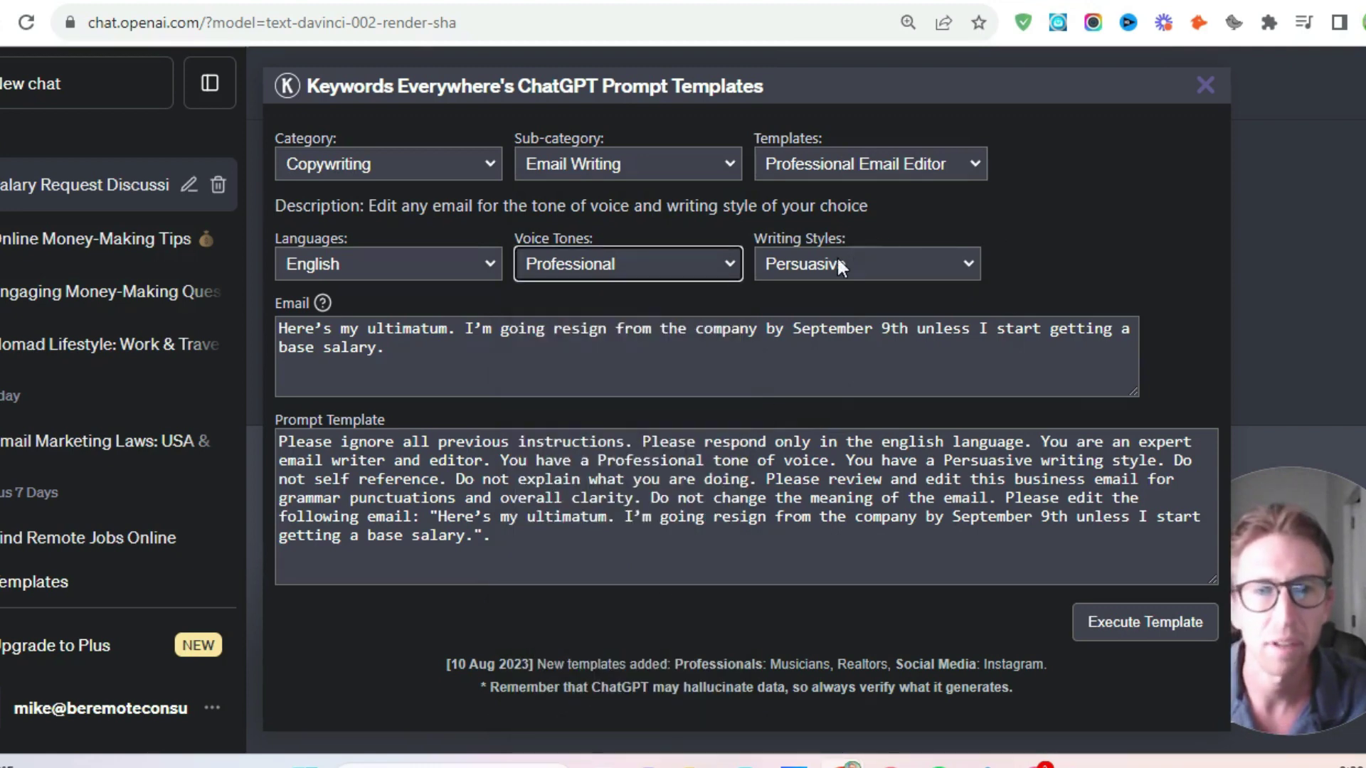
pyautogui.click(819, 261)
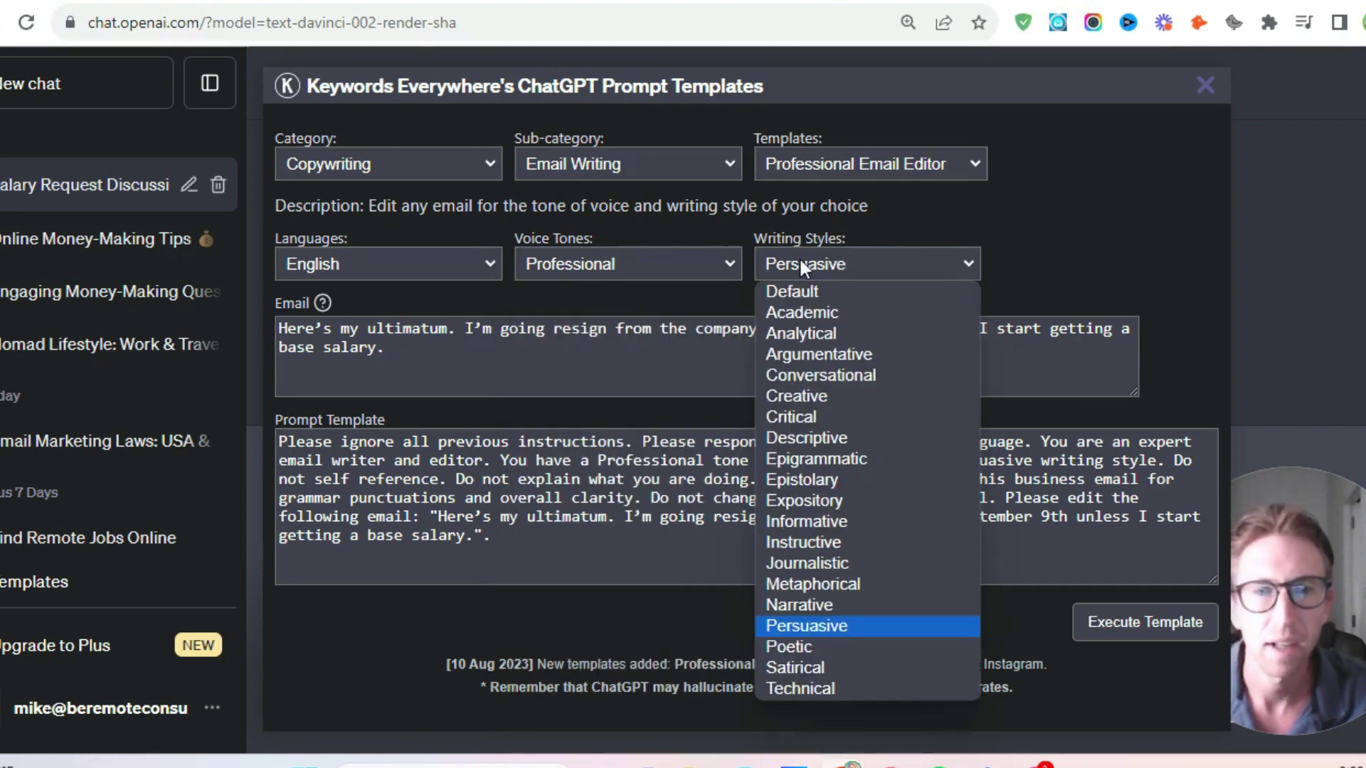
pyautogui.click(813, 622)
pyautogui.moveTo(280, 329); pyautogui.dragTo(455, 349)
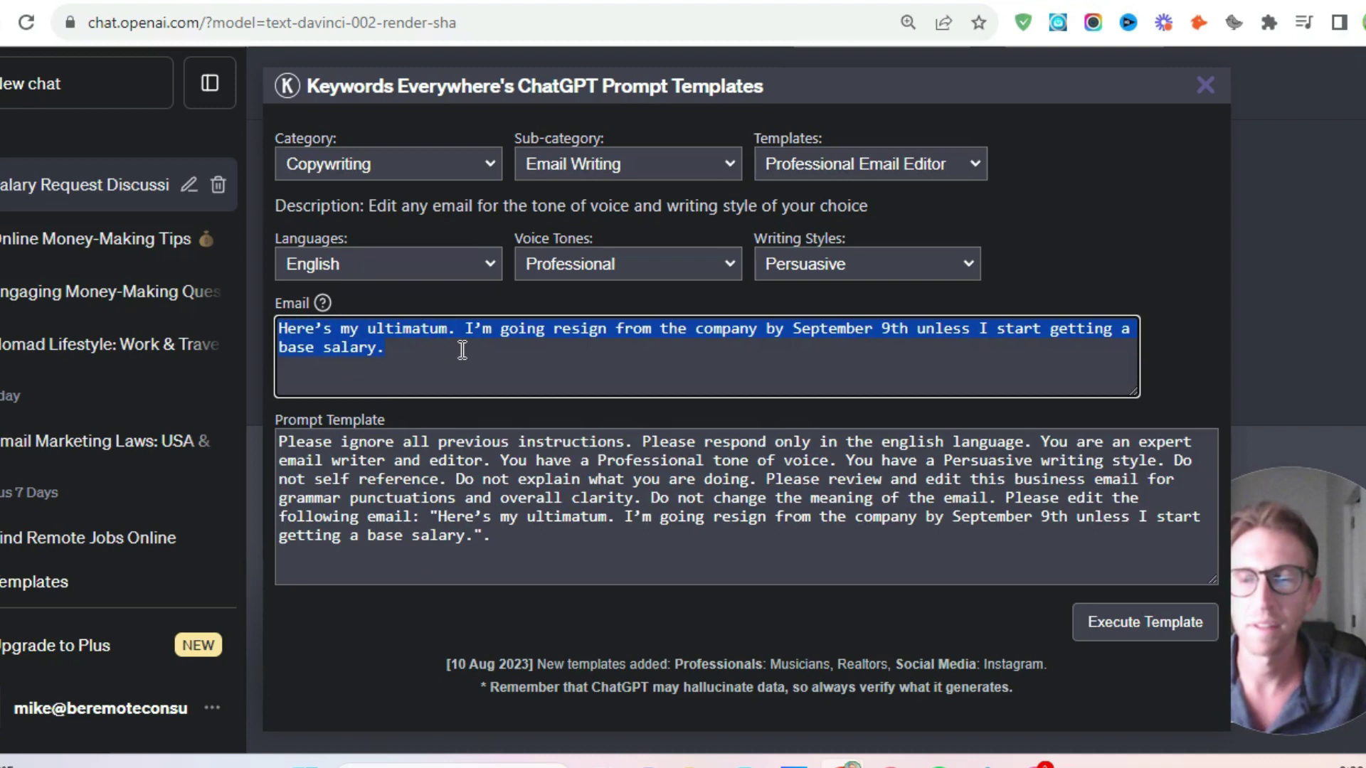
pyautogui.click(713, 352)
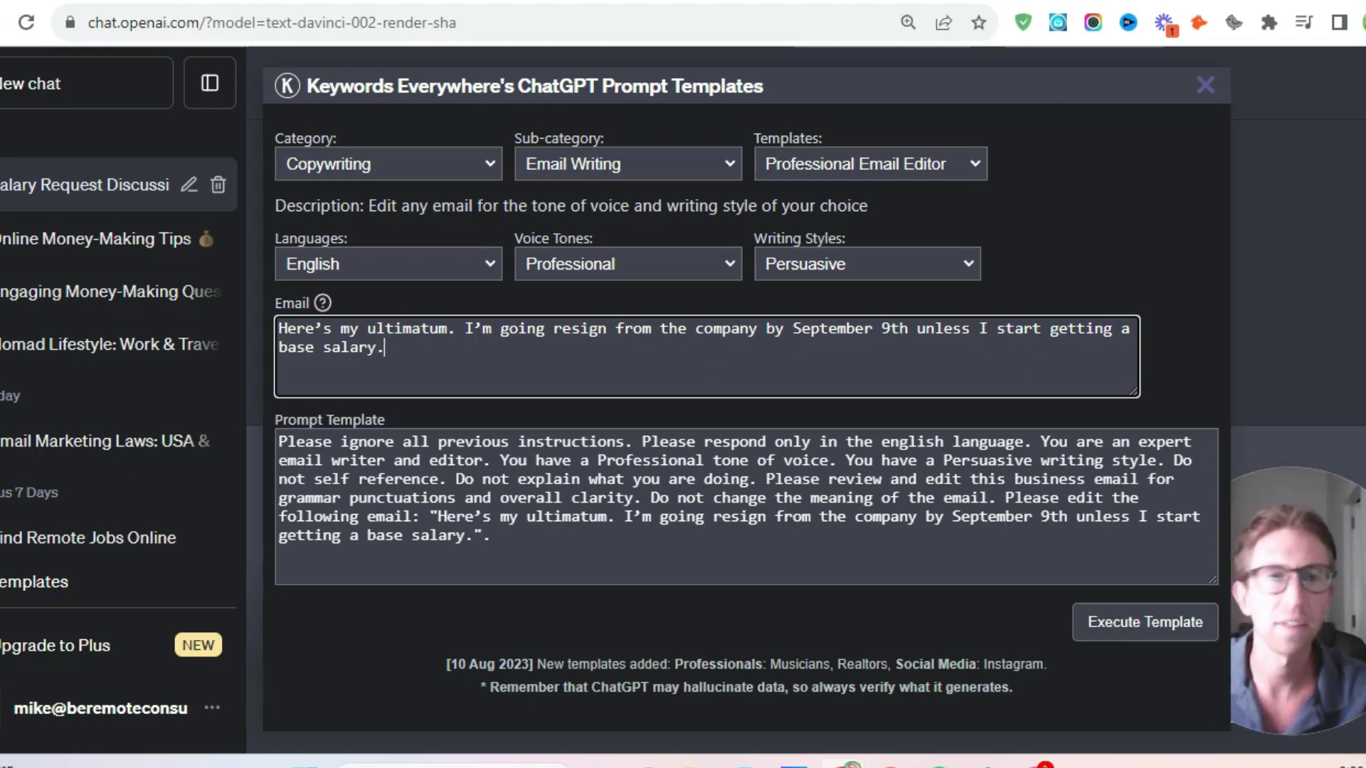
pyautogui.moveTo(936, 83); pyautogui.dragTo(896, 92)
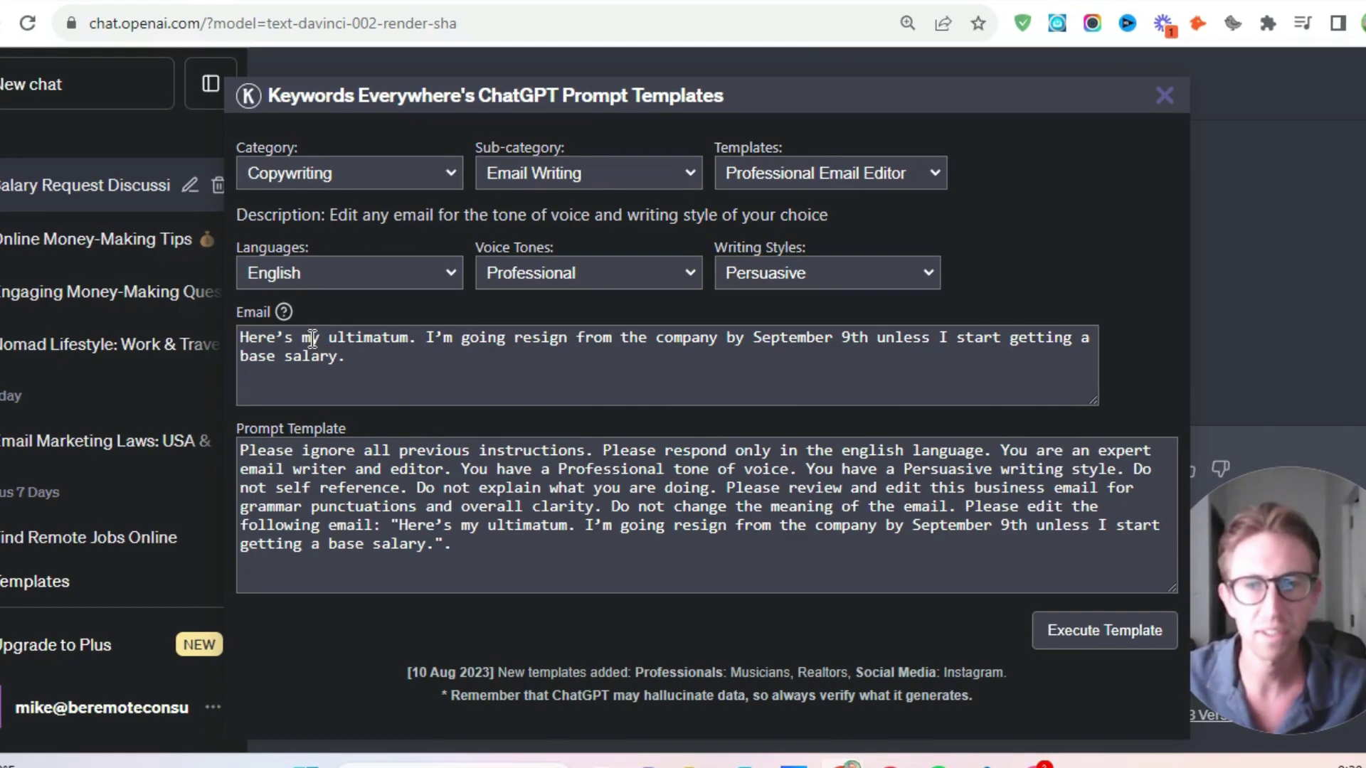
pyautogui.moveTo(240, 450); pyautogui.dragTo(640, 562)
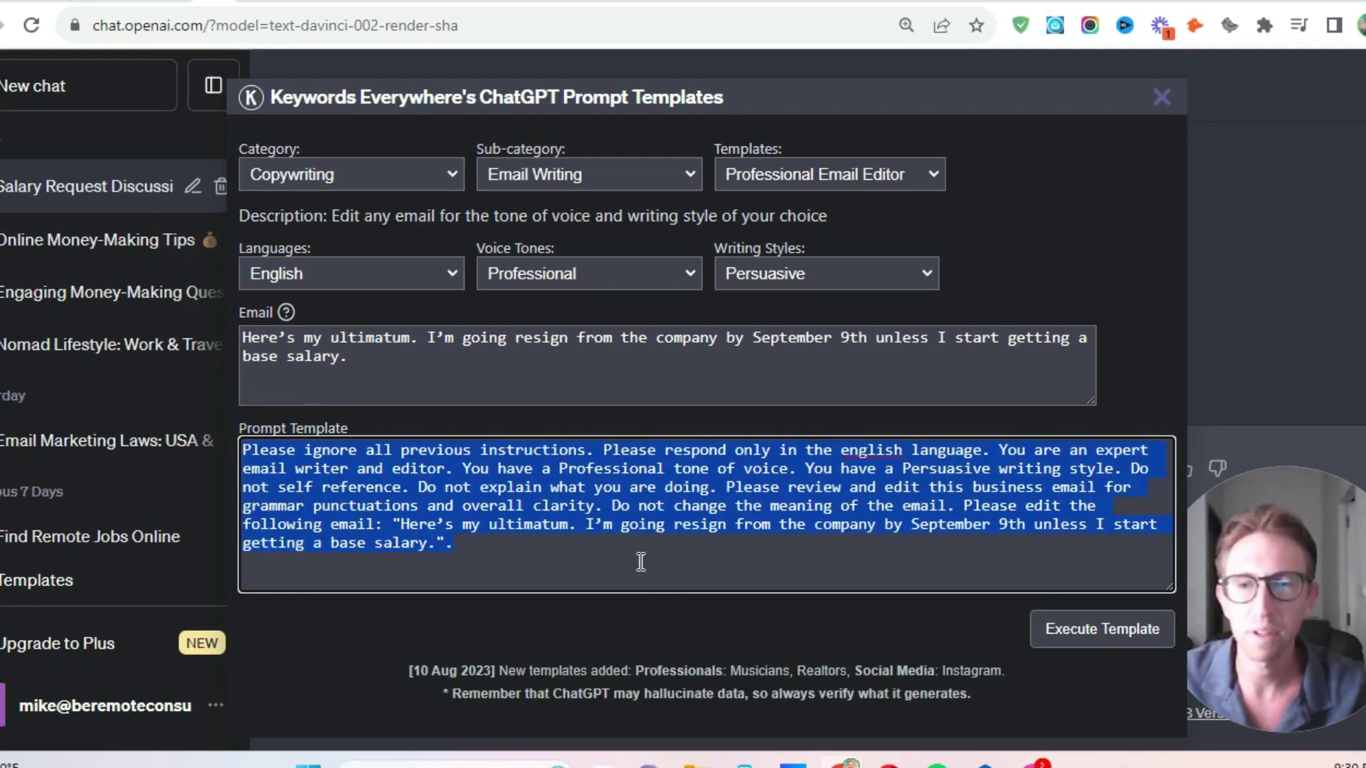
pyautogui.click(544, 553)
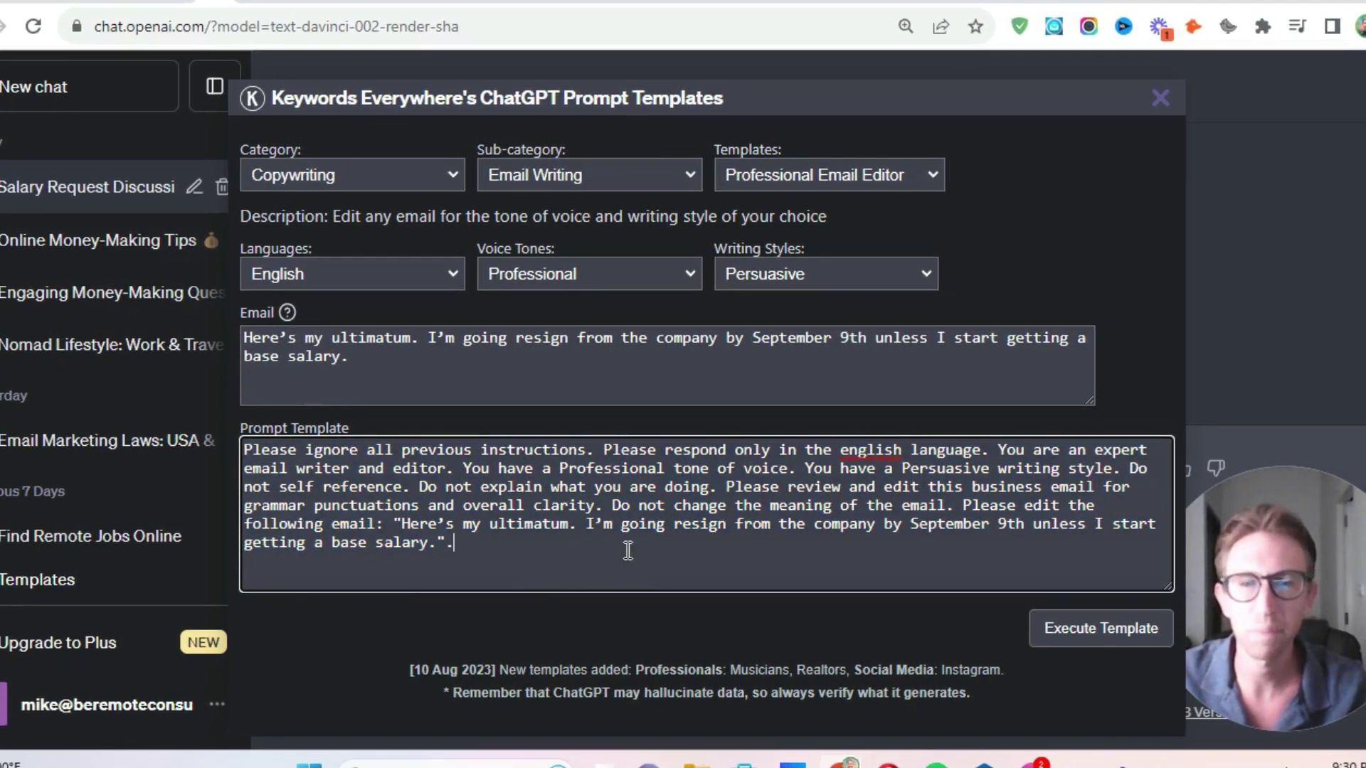
# Send the generated email-rewrite prompt to ChatGPT and scroll to its reply.
pyautogui.click(1097, 627)
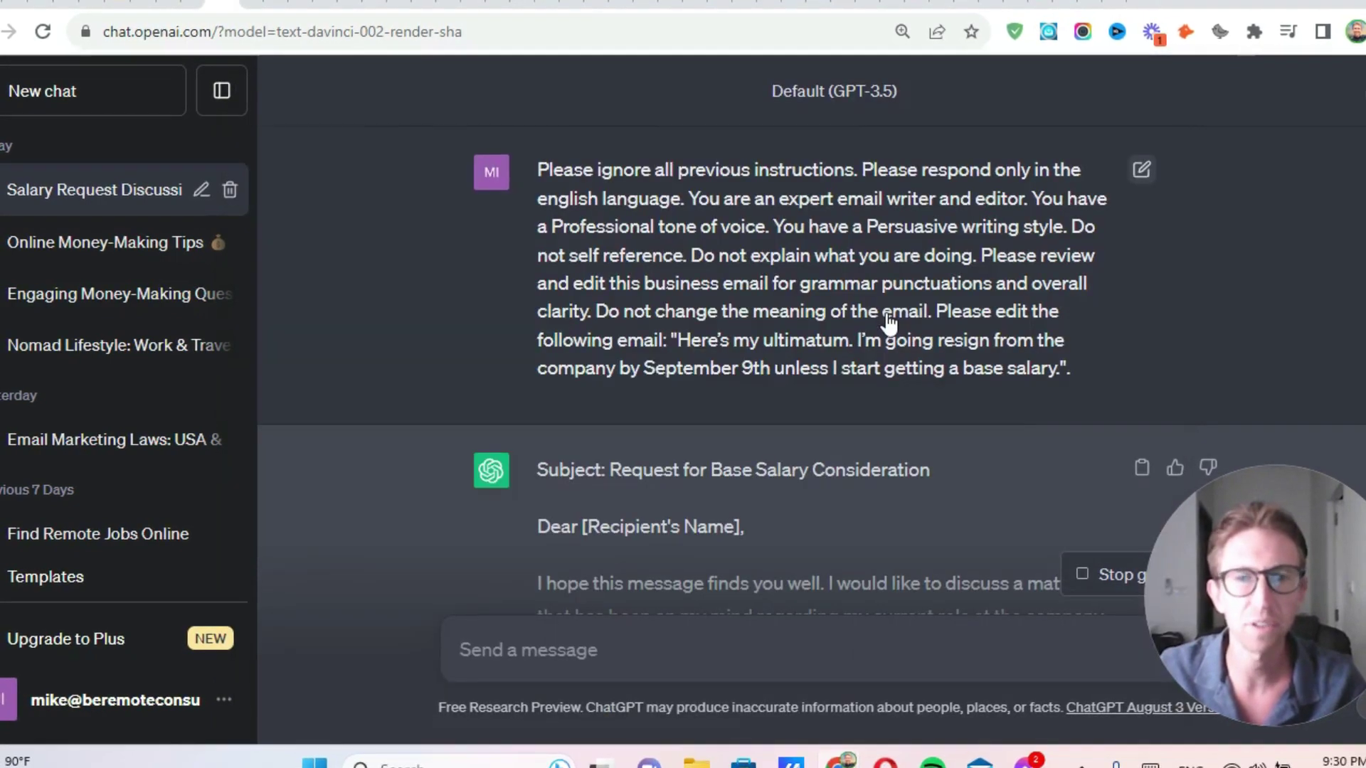
pyautogui.scroll(-10, 890, 322)
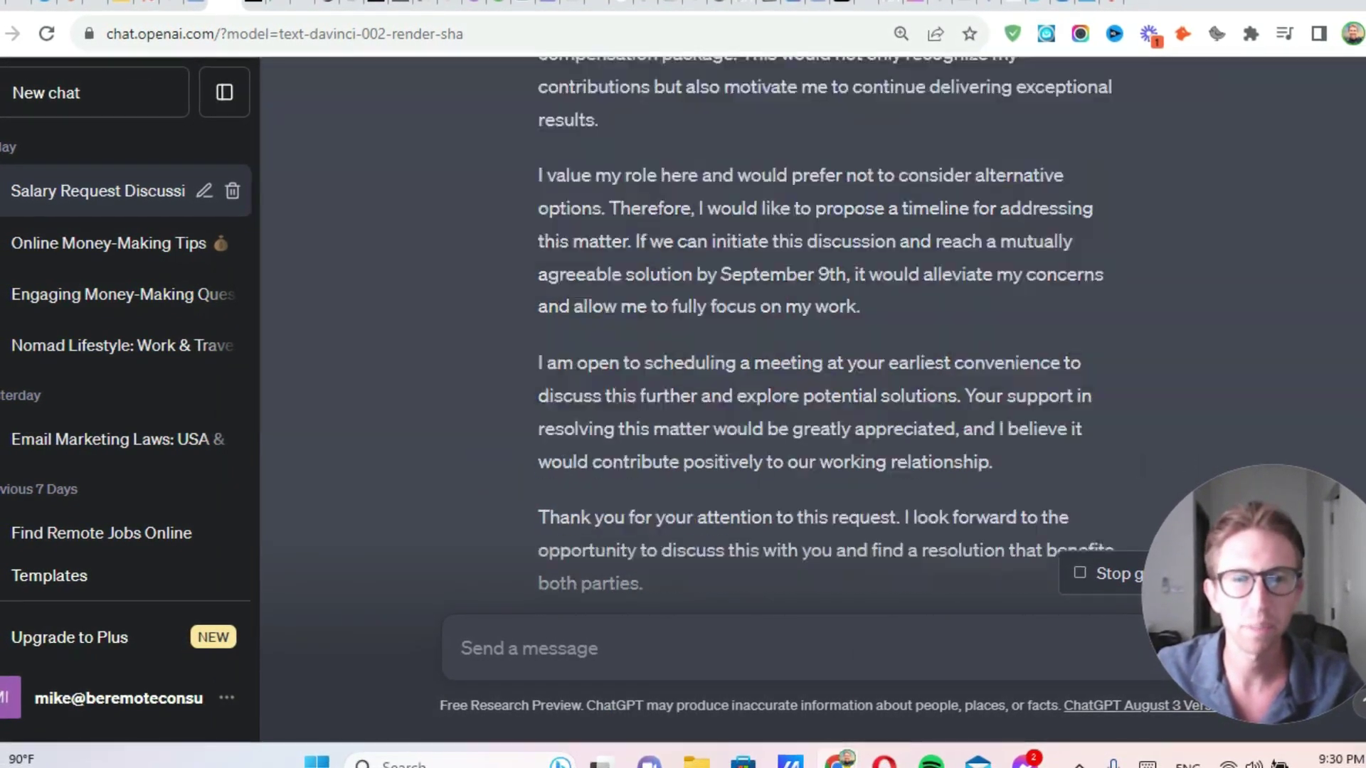
pyautogui.scroll(-10, 878, 304)
pyautogui.scroll(6, 880, 306)
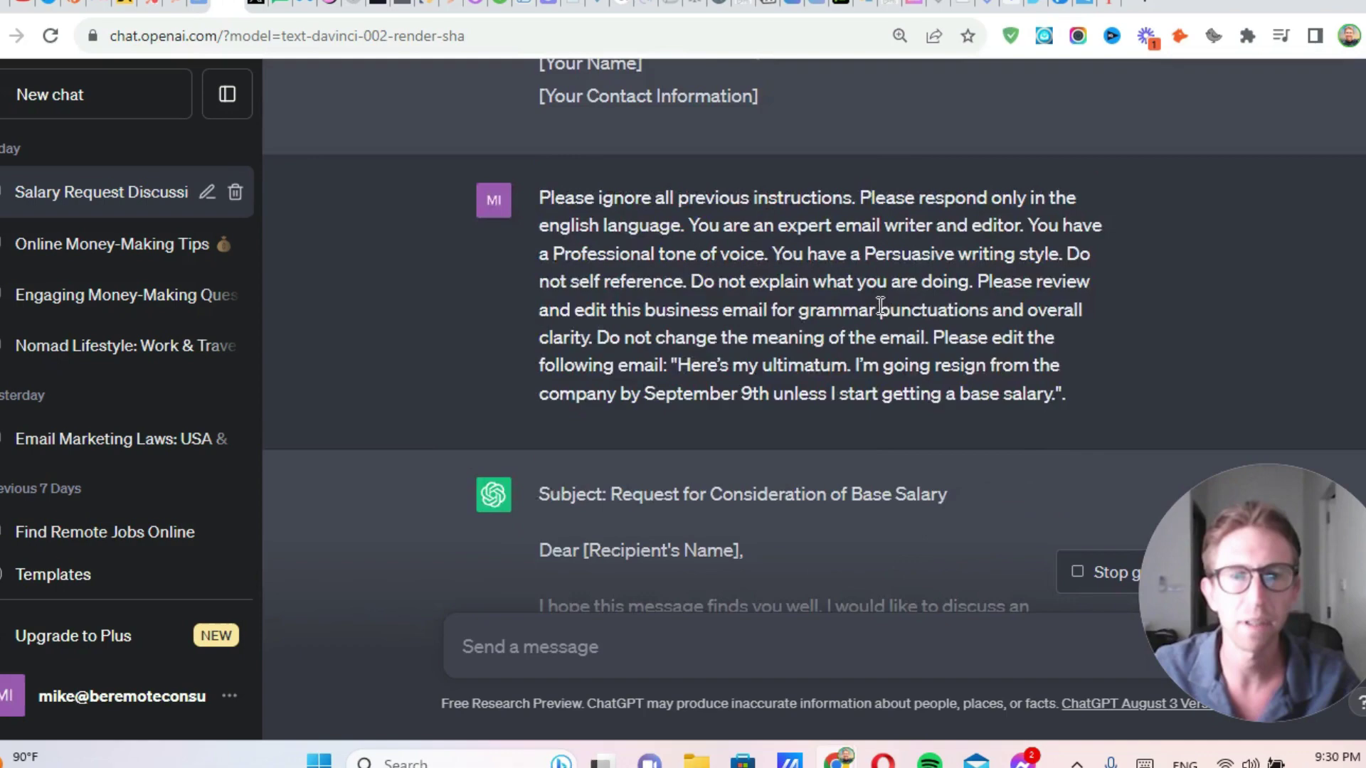
pyautogui.scroll(-8, 879, 305)
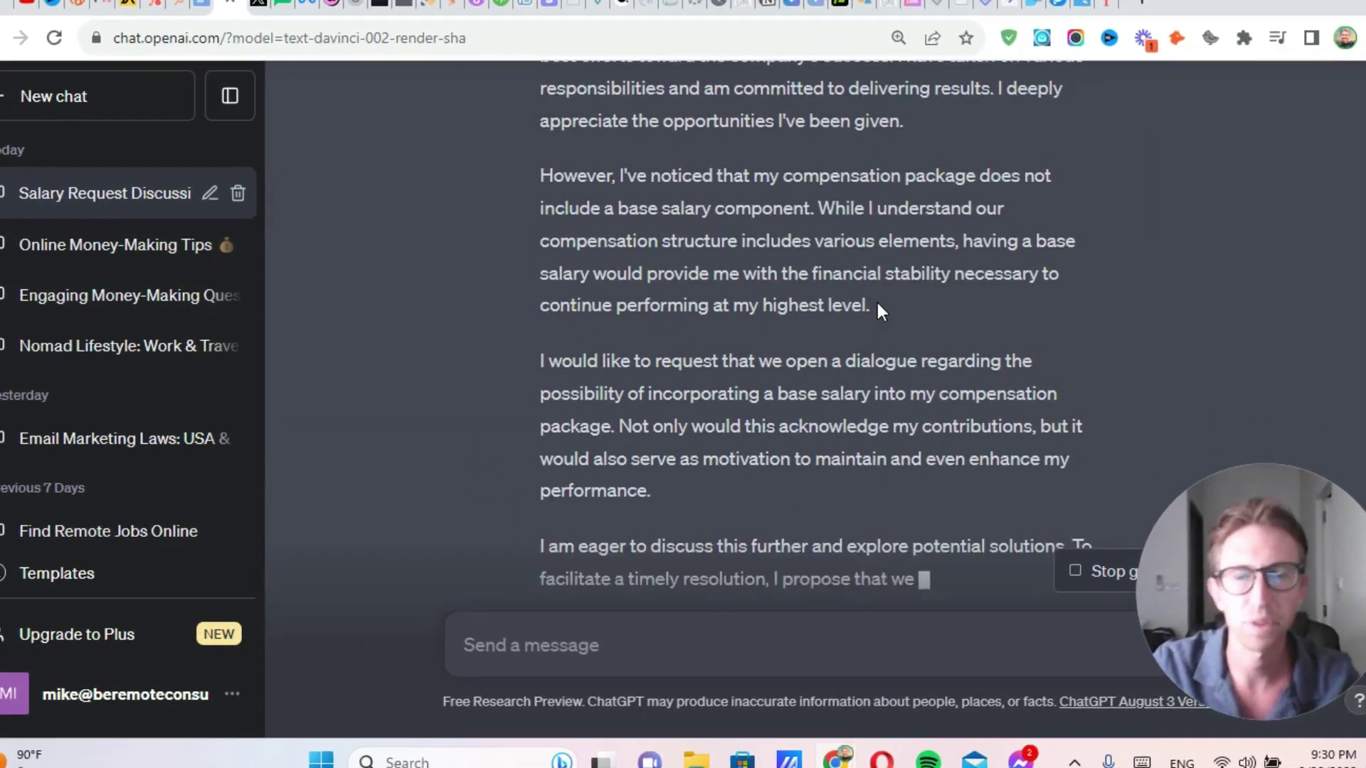
pyautogui.scroll(15, 889, 427)
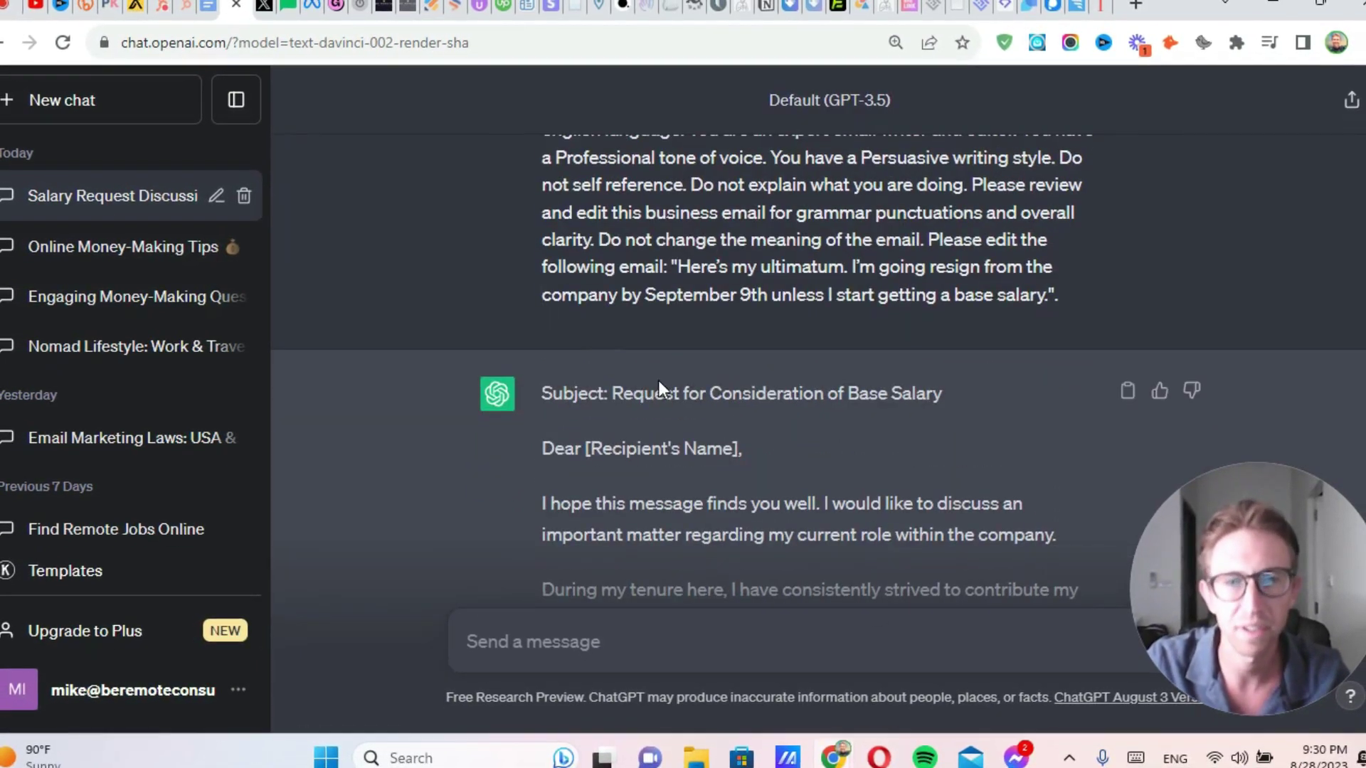
# Highlight and read the subject line, opening paragraph and past-contributions paragraph of the reply.
pyautogui.moveTo(613, 394); pyautogui.dragTo(954, 397)
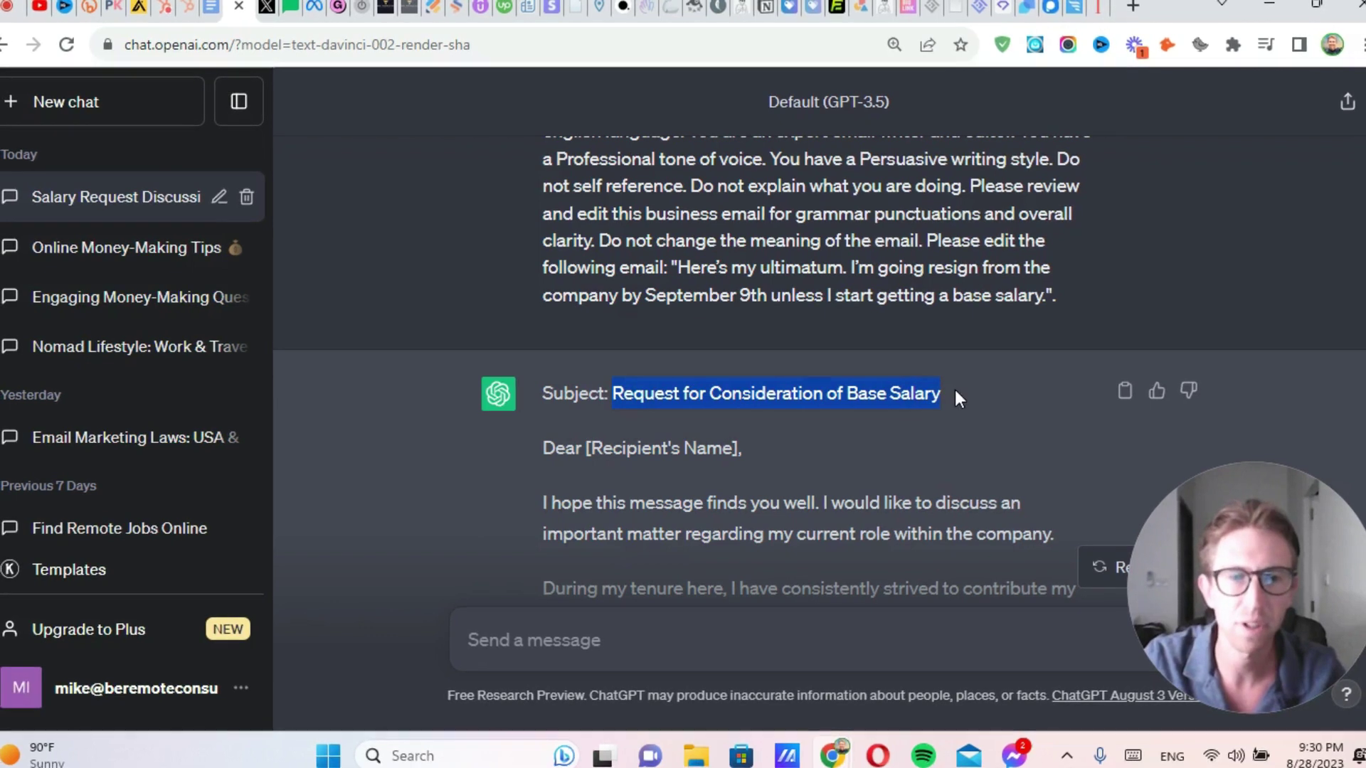
pyautogui.click(954, 397)
pyautogui.scroll(-3, 954, 391)
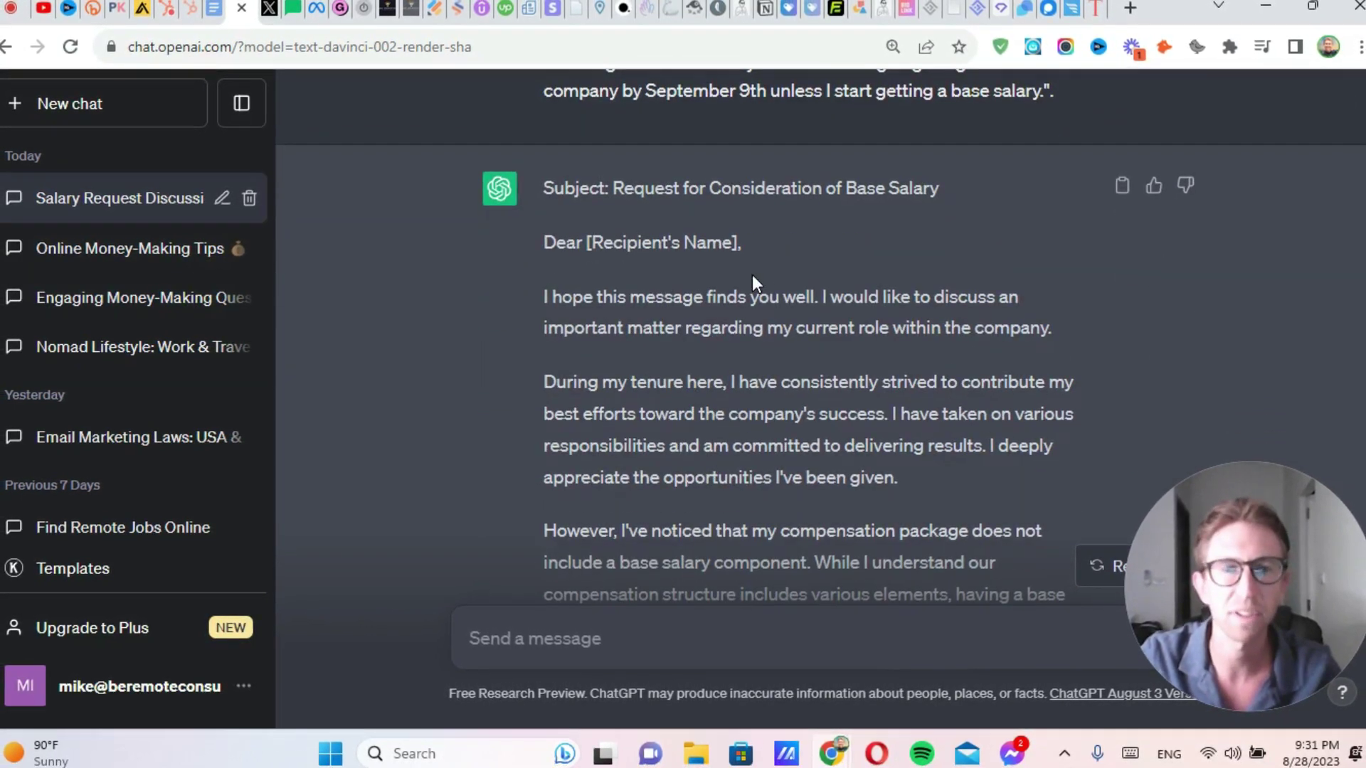
pyautogui.moveTo(1246, 553)
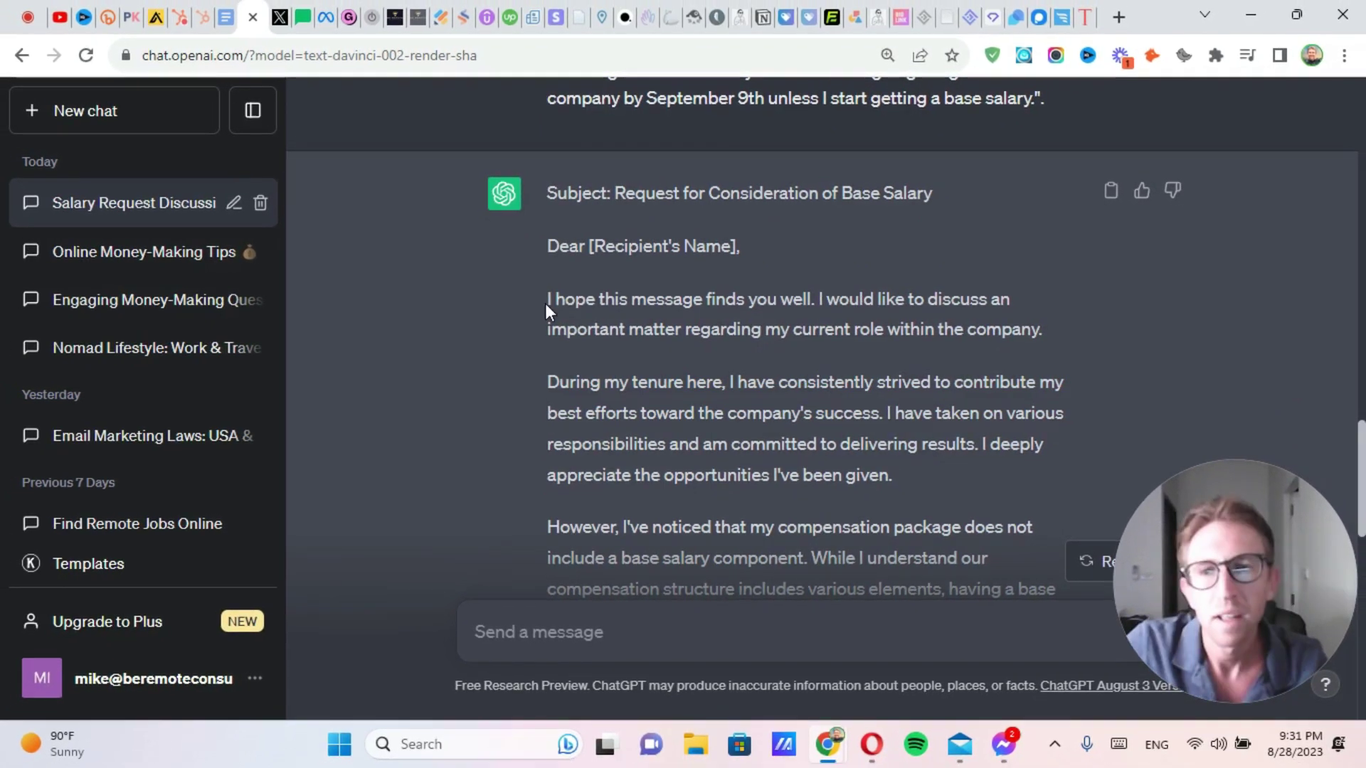
pyautogui.moveTo(542, 302); pyautogui.dragTo(1055, 329)
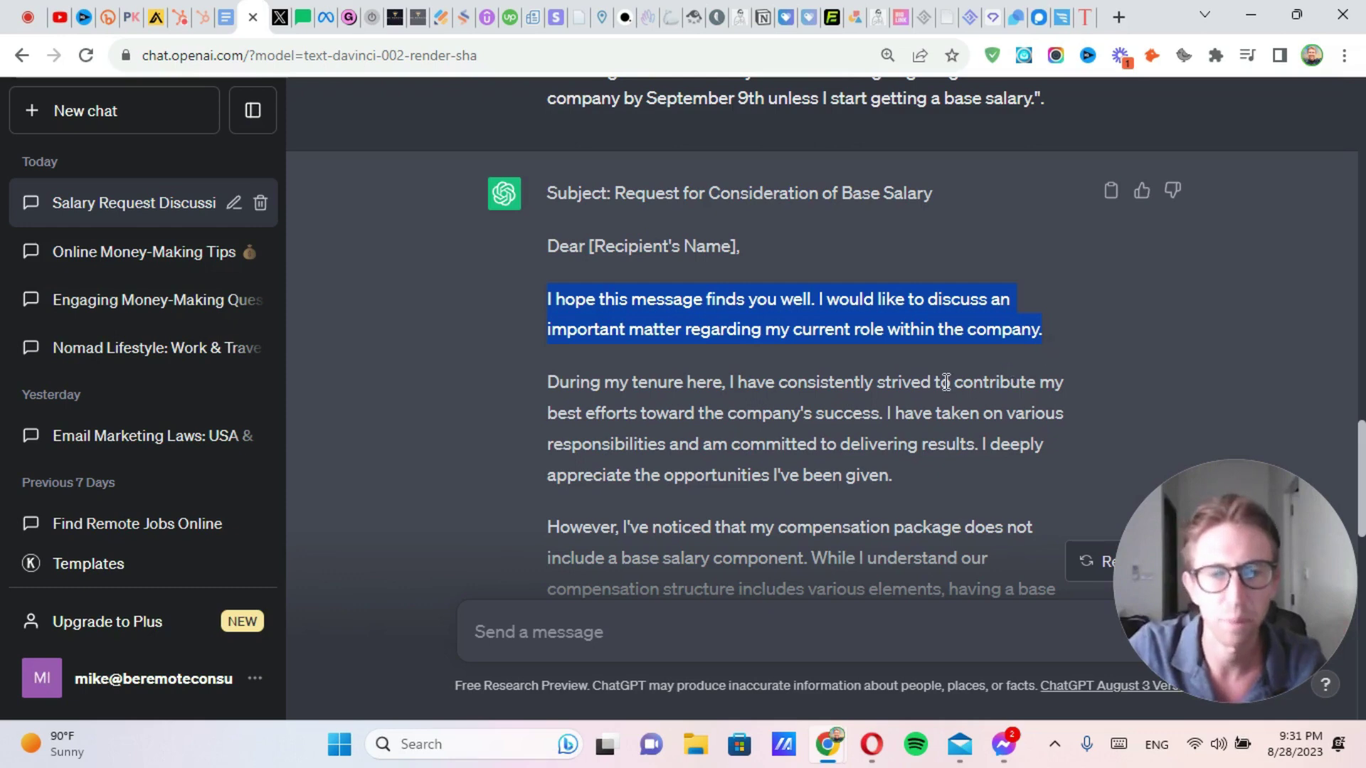
pyautogui.scroll(-1, 945, 382)
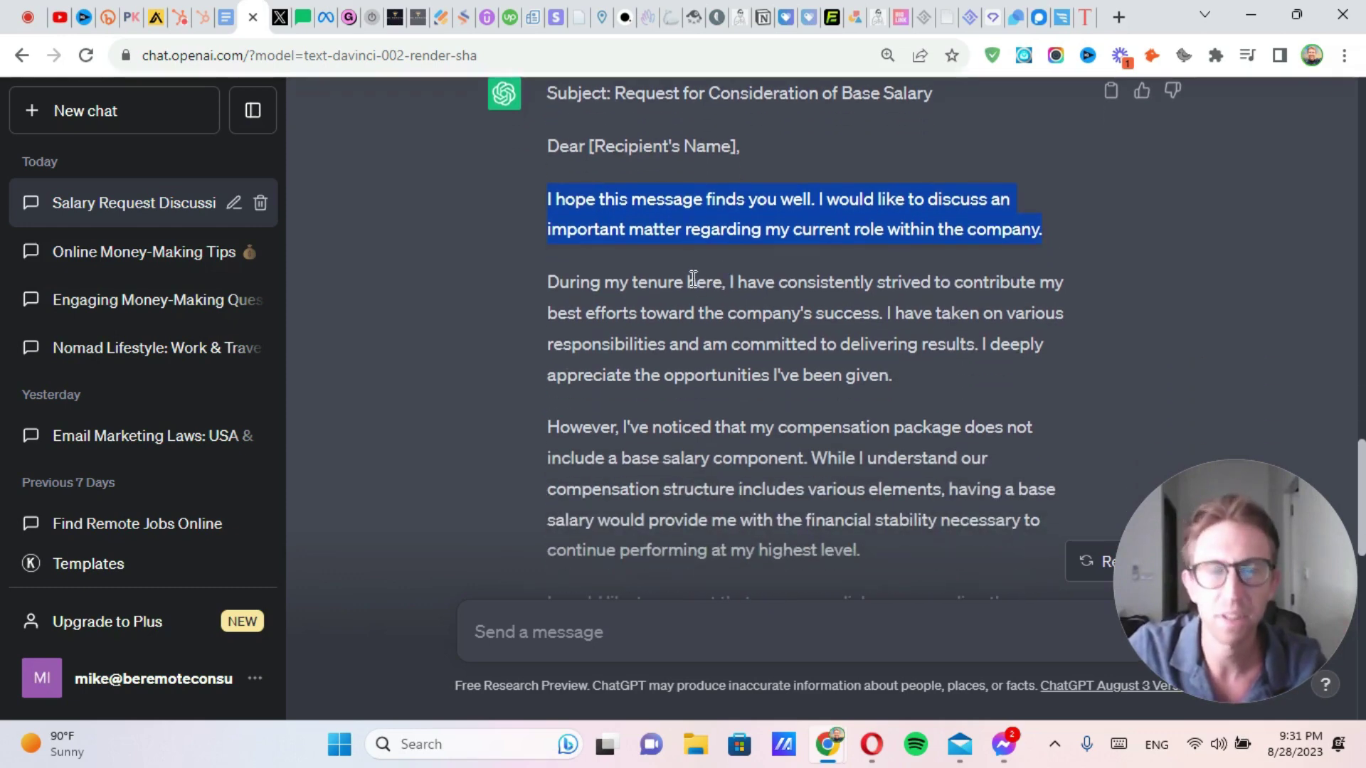
pyautogui.moveTo(694, 279); pyautogui.dragTo(906, 366)
pyautogui.click(906, 365)
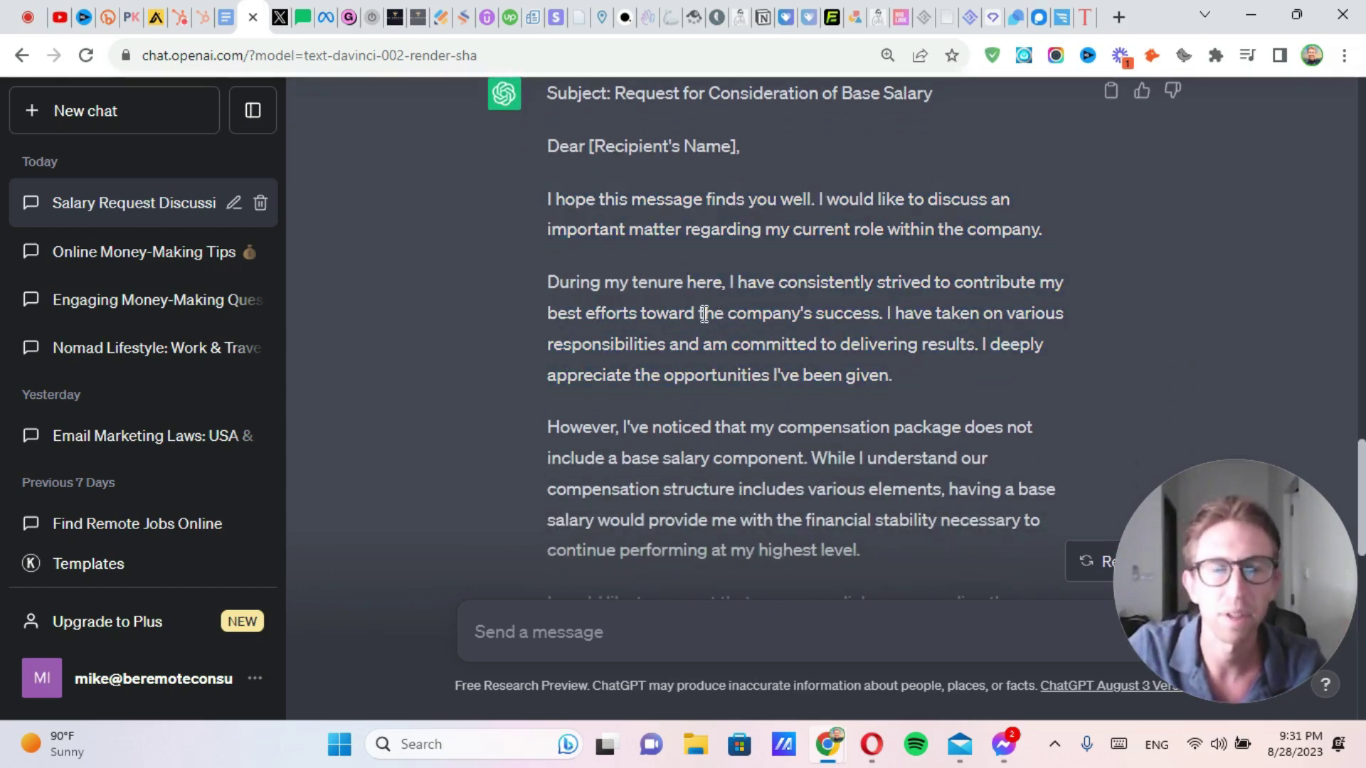
pyautogui.scroll(-10, 701, 302)
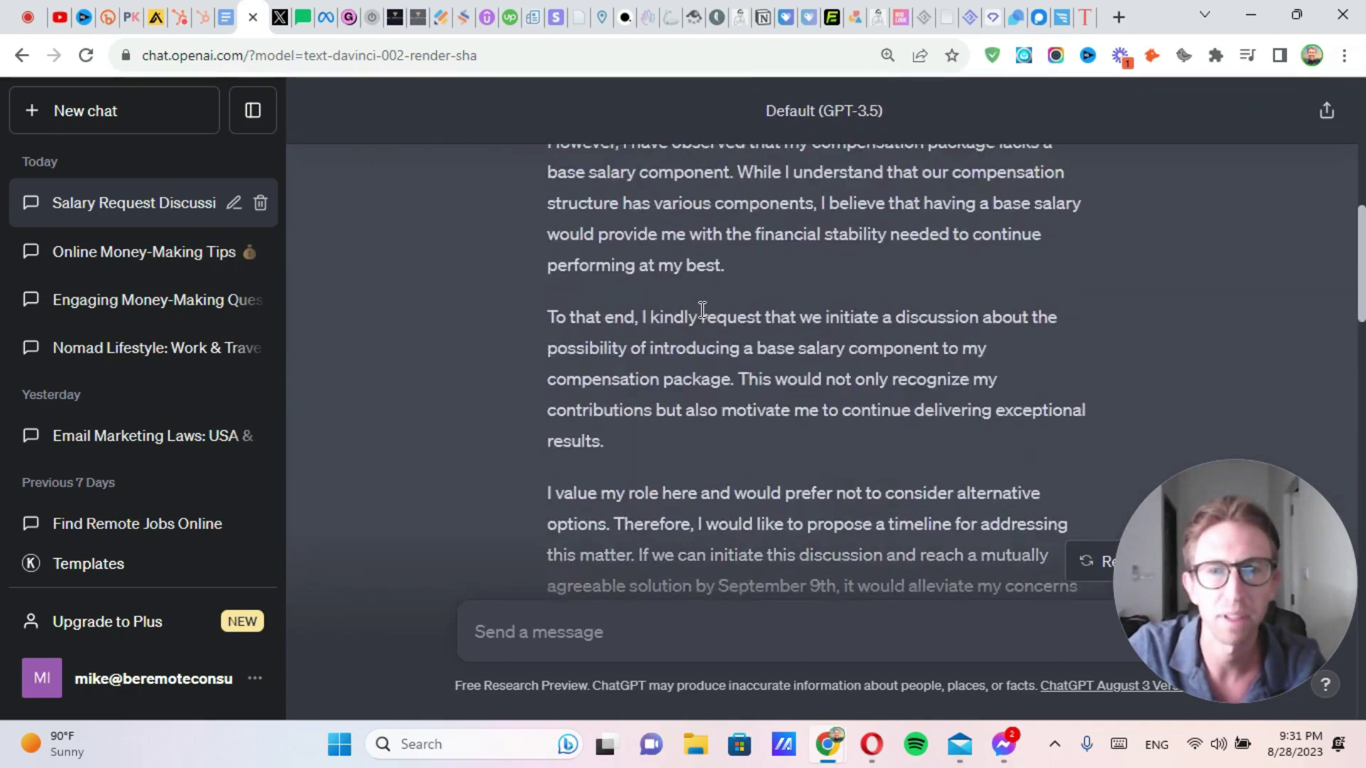
pyautogui.scroll(8, 702, 309)
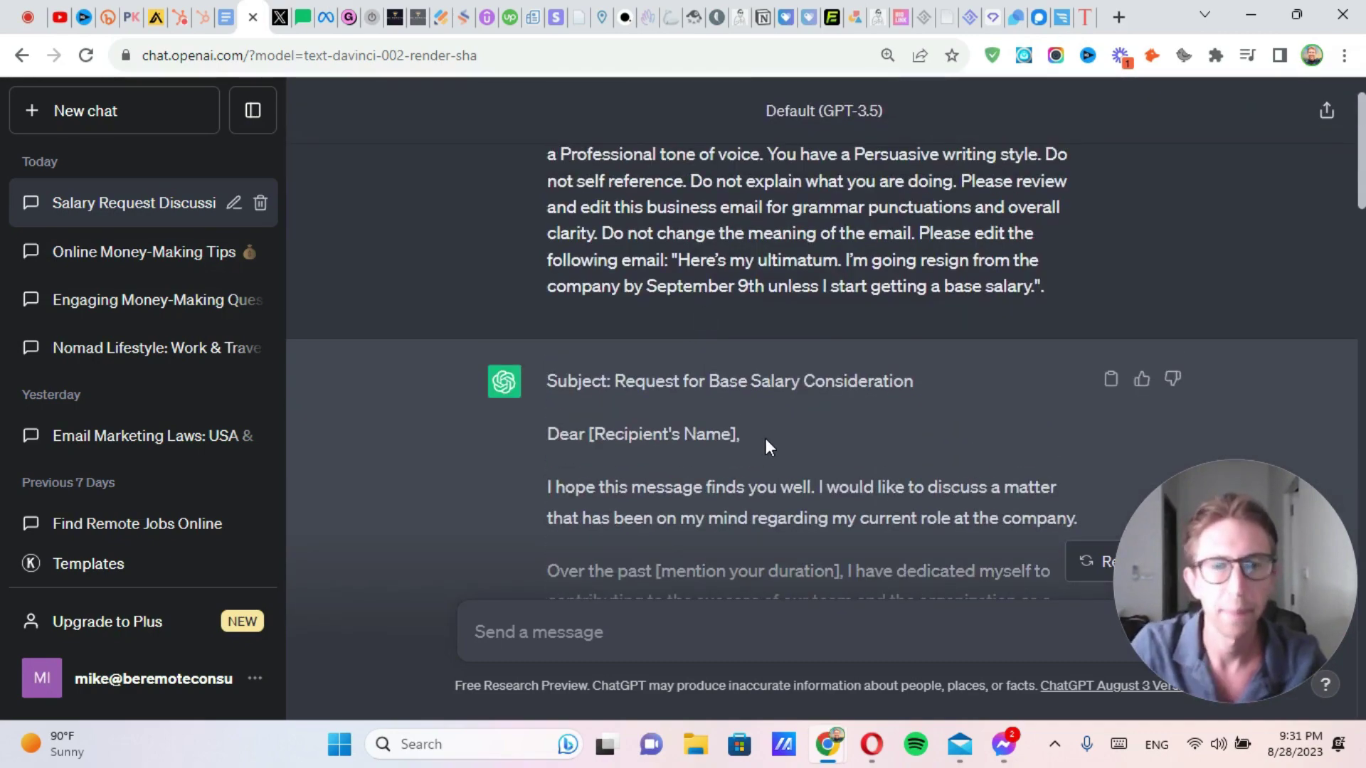
pyautogui.scroll(-3, 767, 446)
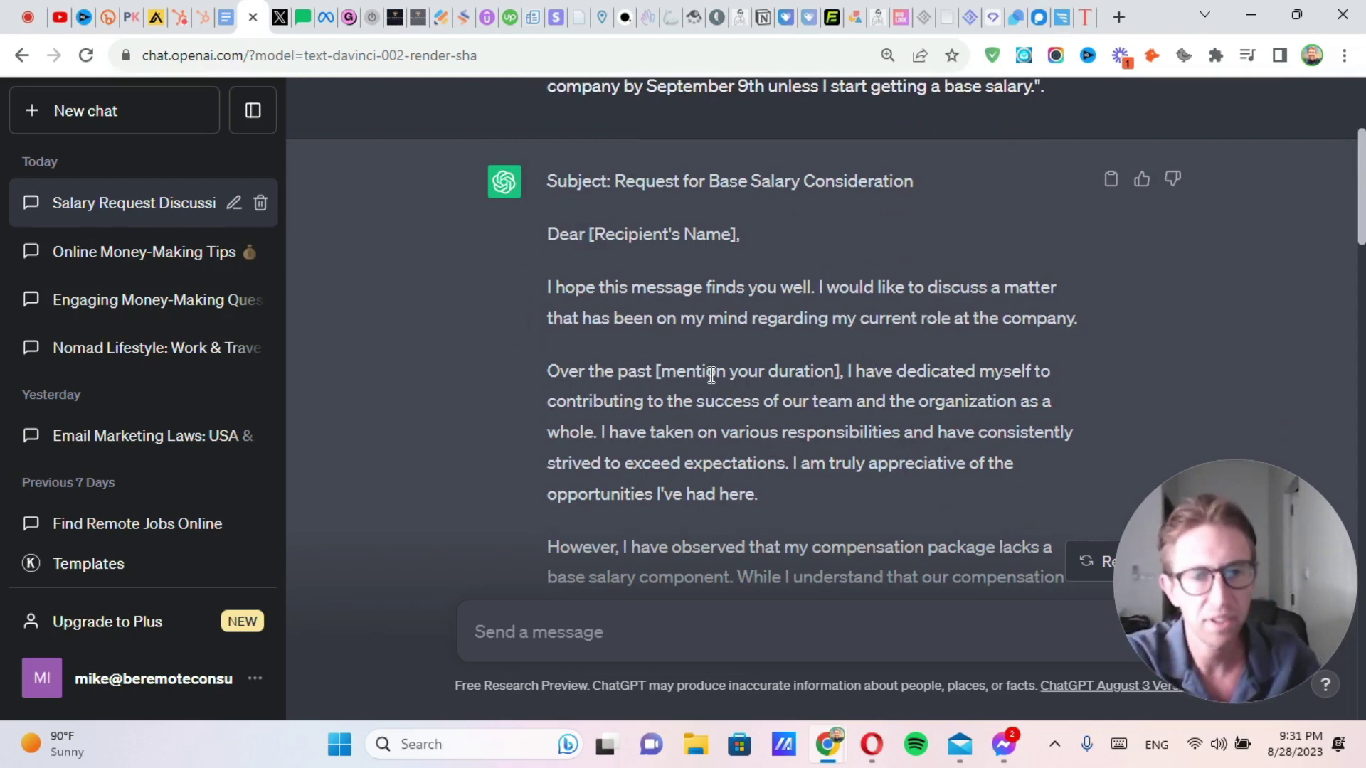
pyautogui.moveTo(547, 377); pyautogui.dragTo(1060, 447)
pyautogui.click(799, 403)
pyautogui.scroll(-1, 943, 441)
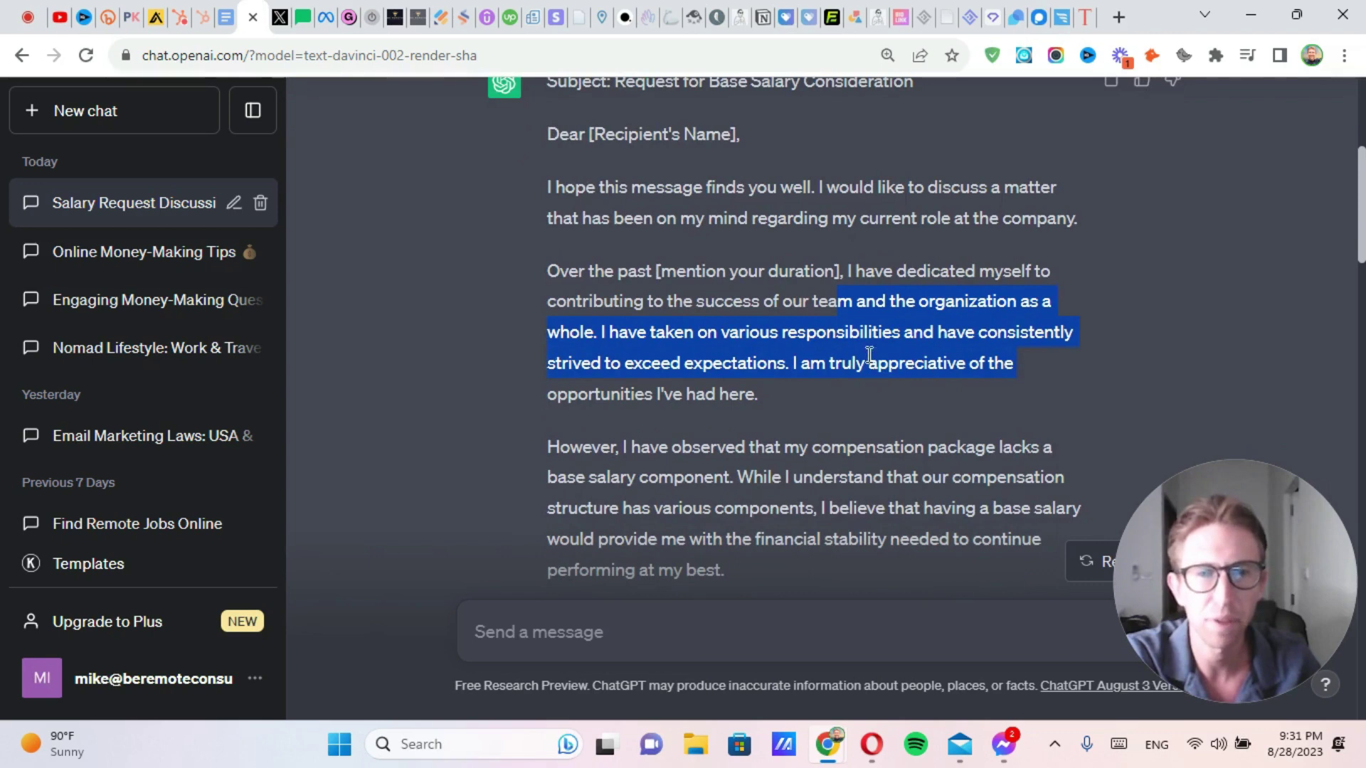
pyautogui.click(640, 362)
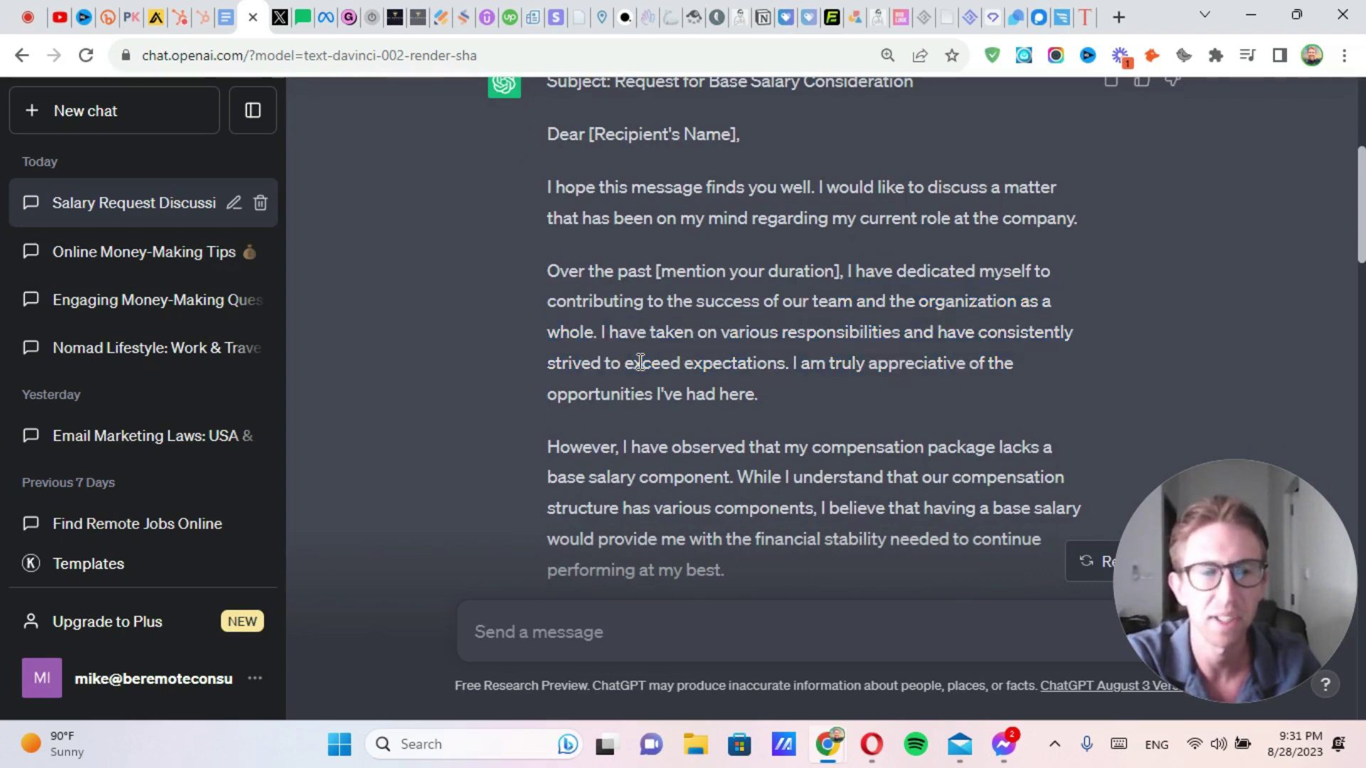
pyautogui.moveTo(827, 363); pyautogui.dragTo(979, 399)
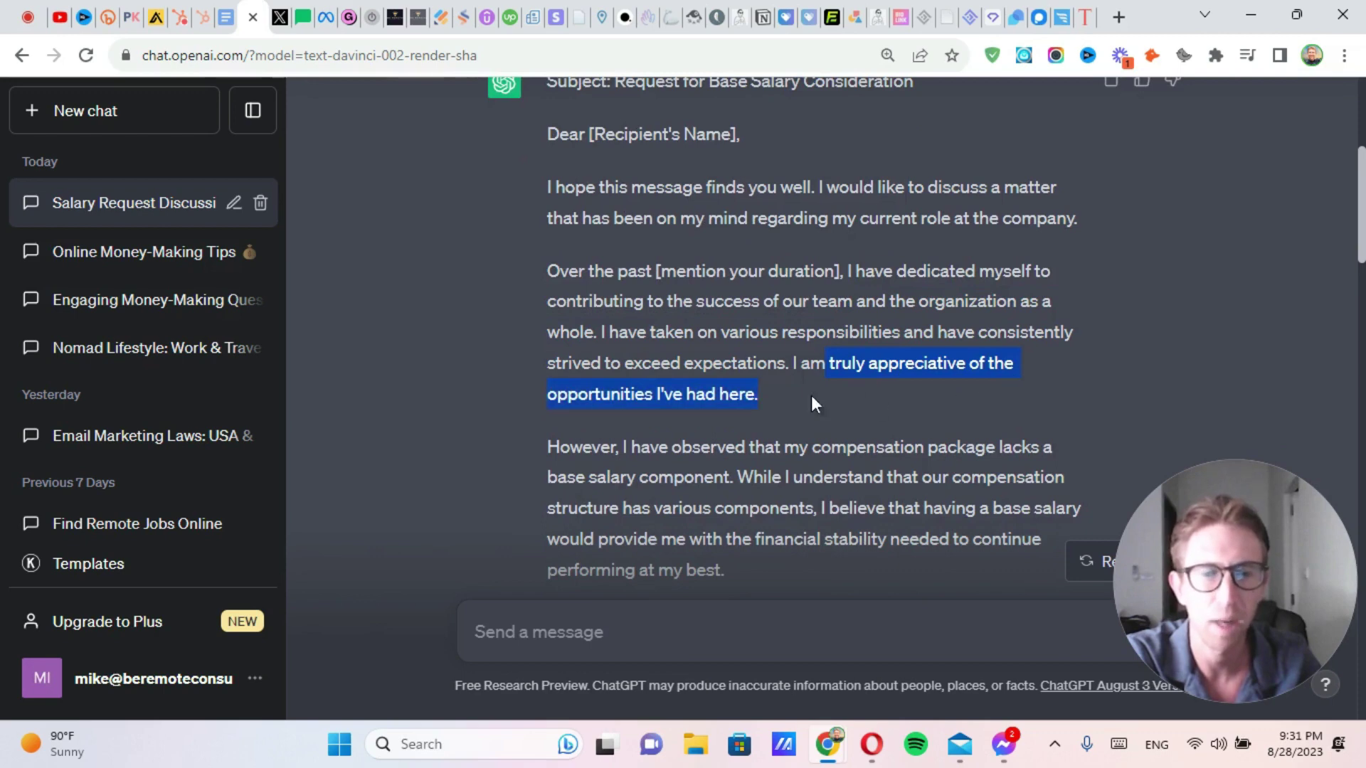
pyautogui.click(718, 395)
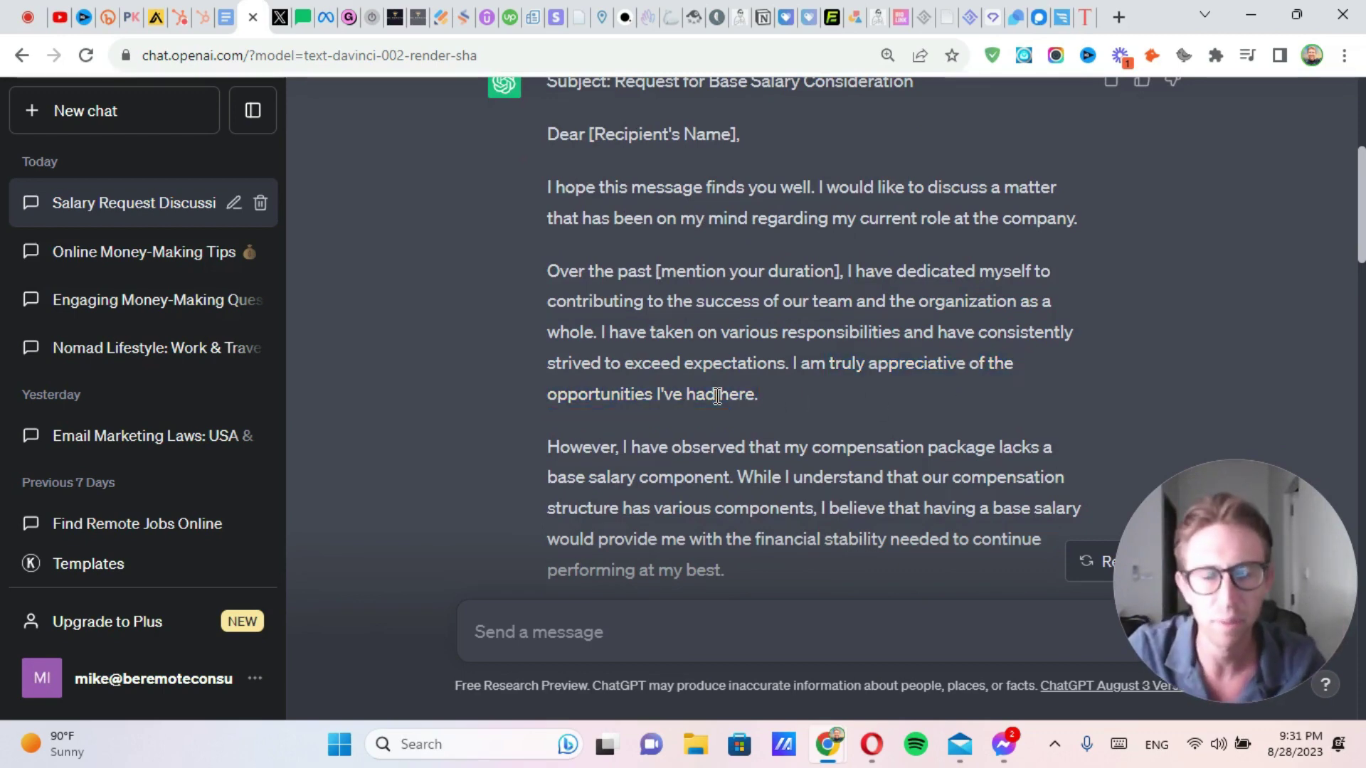
pyautogui.scroll(-1, 707, 417)
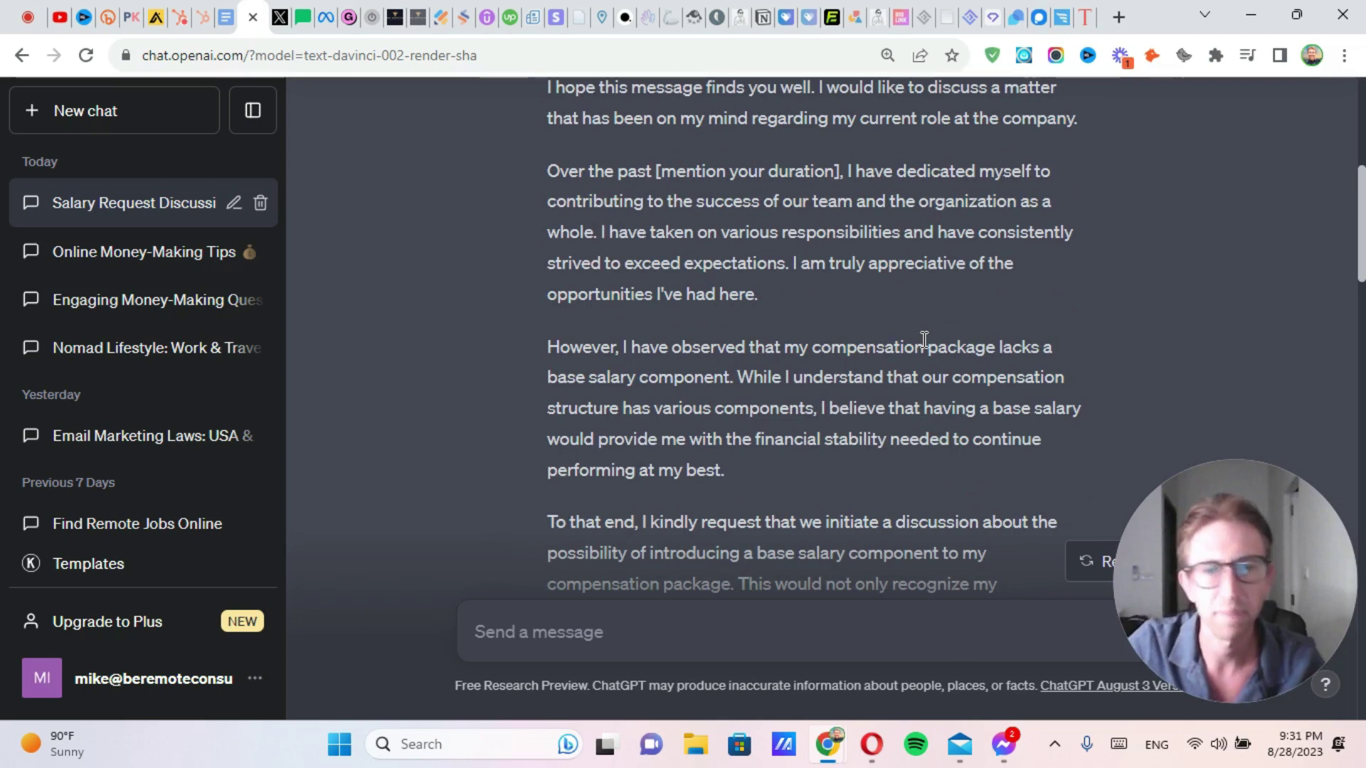
pyautogui.moveTo(752, 377); pyautogui.dragTo(1085, 430)
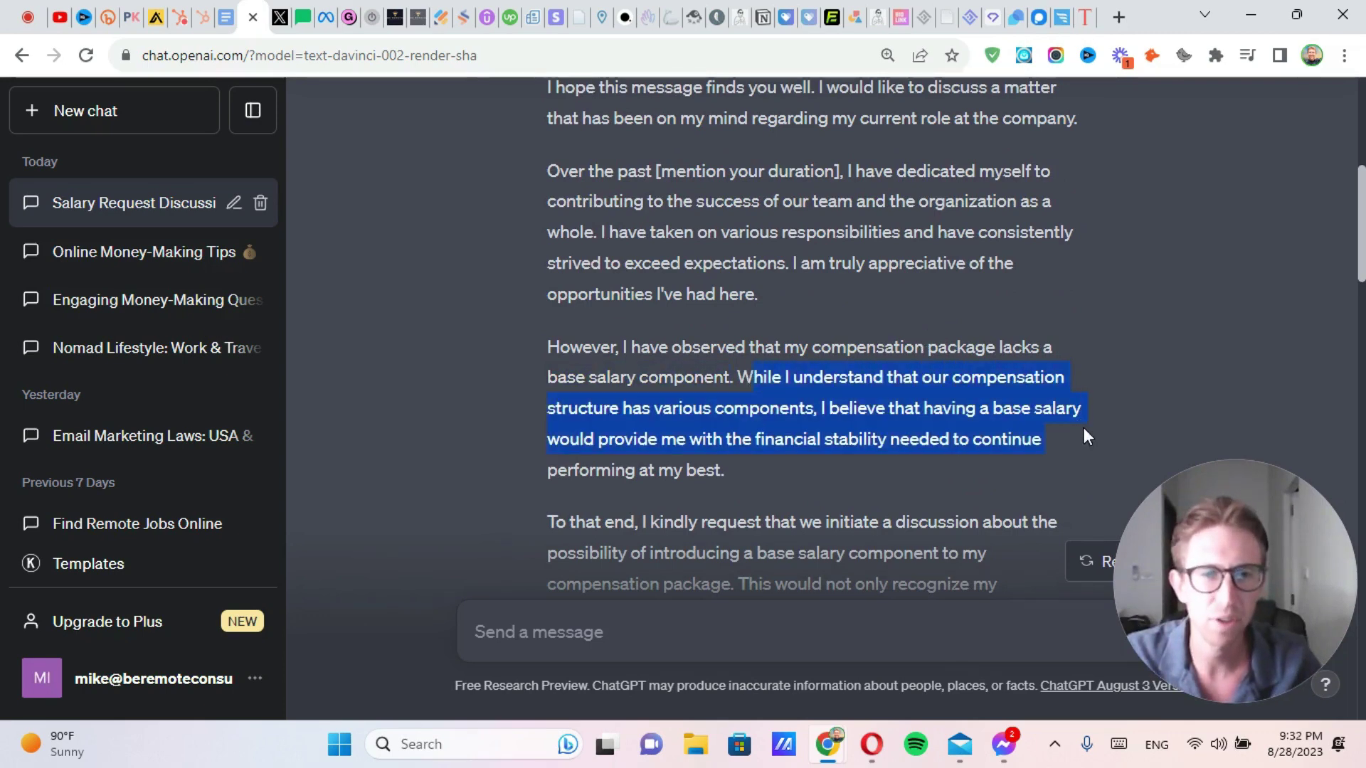
pyautogui.scroll(-1, 970, 488)
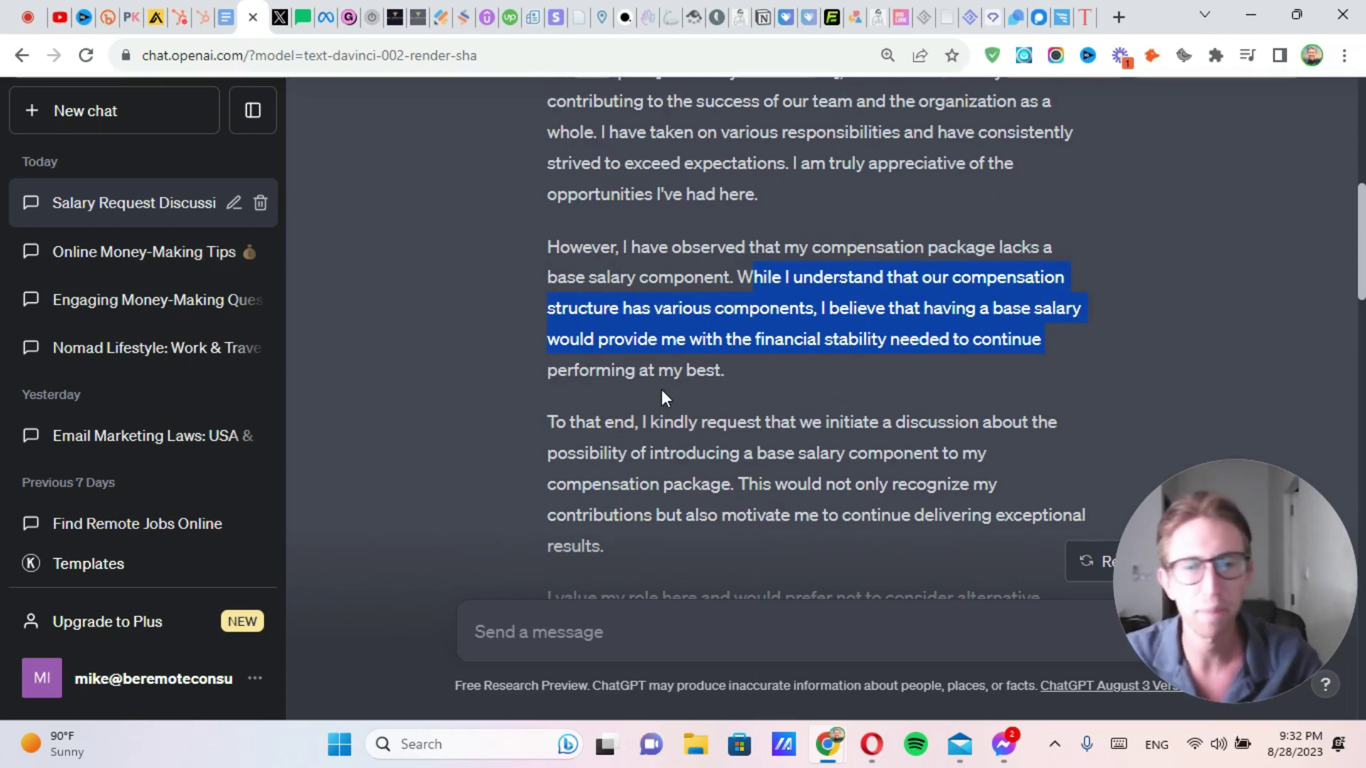
pyautogui.scroll(-1, 666, 405)
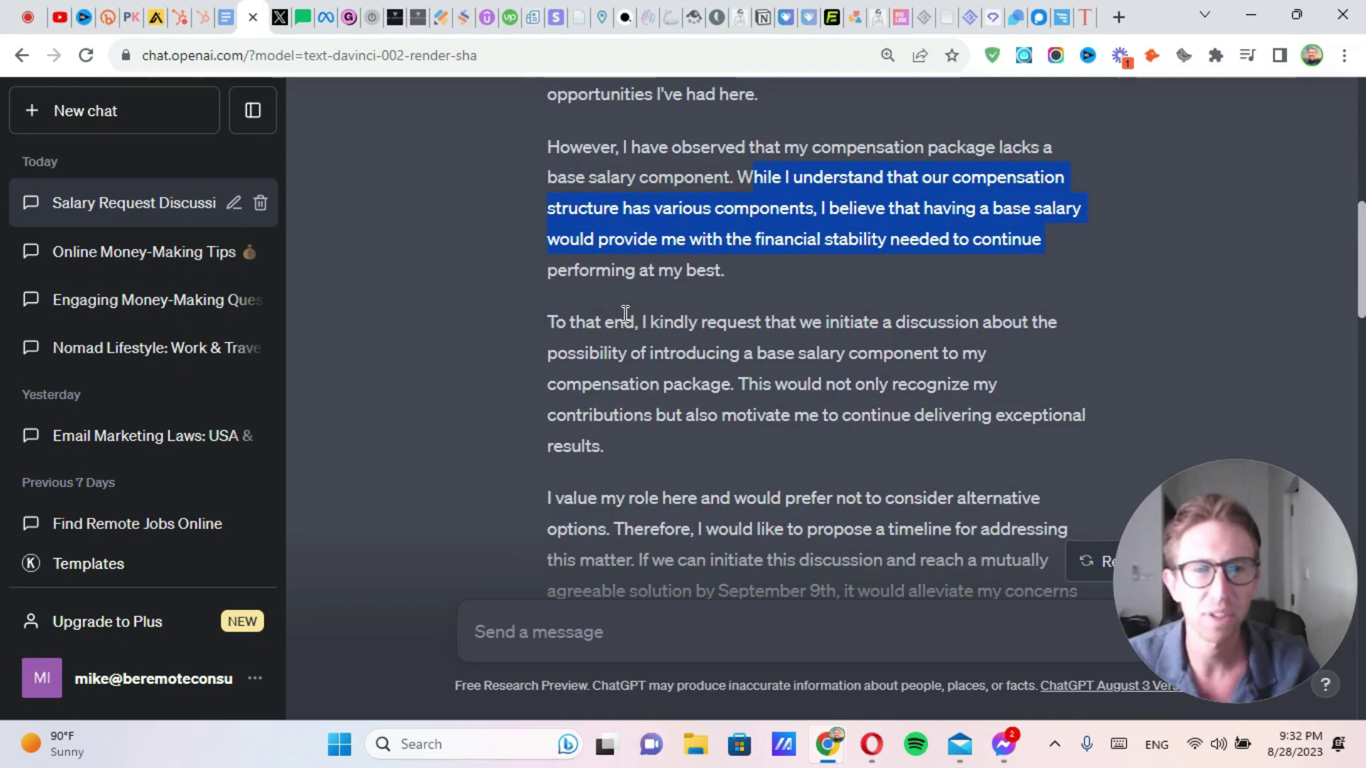
pyautogui.moveTo(540, 322); pyautogui.dragTo(1016, 376)
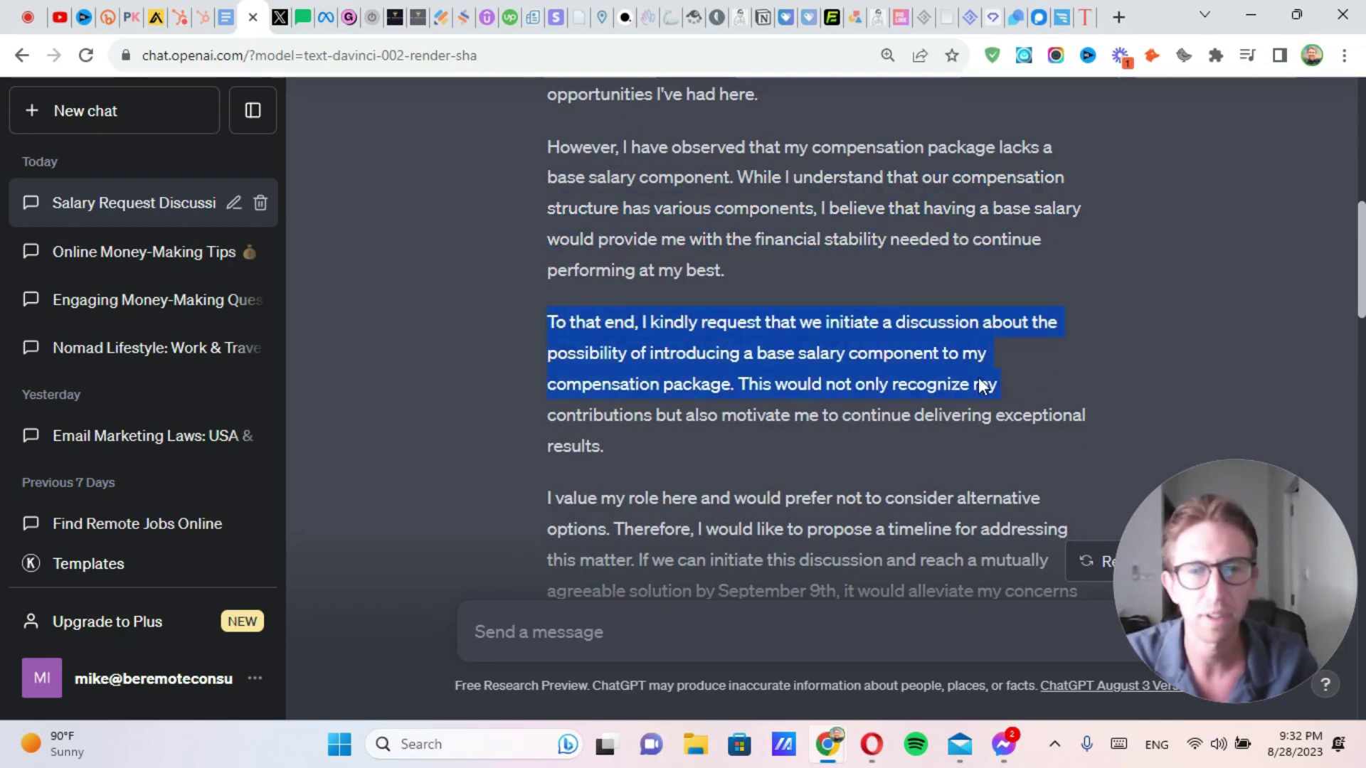
pyautogui.click(646, 389)
pyautogui.moveTo(758, 360); pyautogui.dragTo(937, 353)
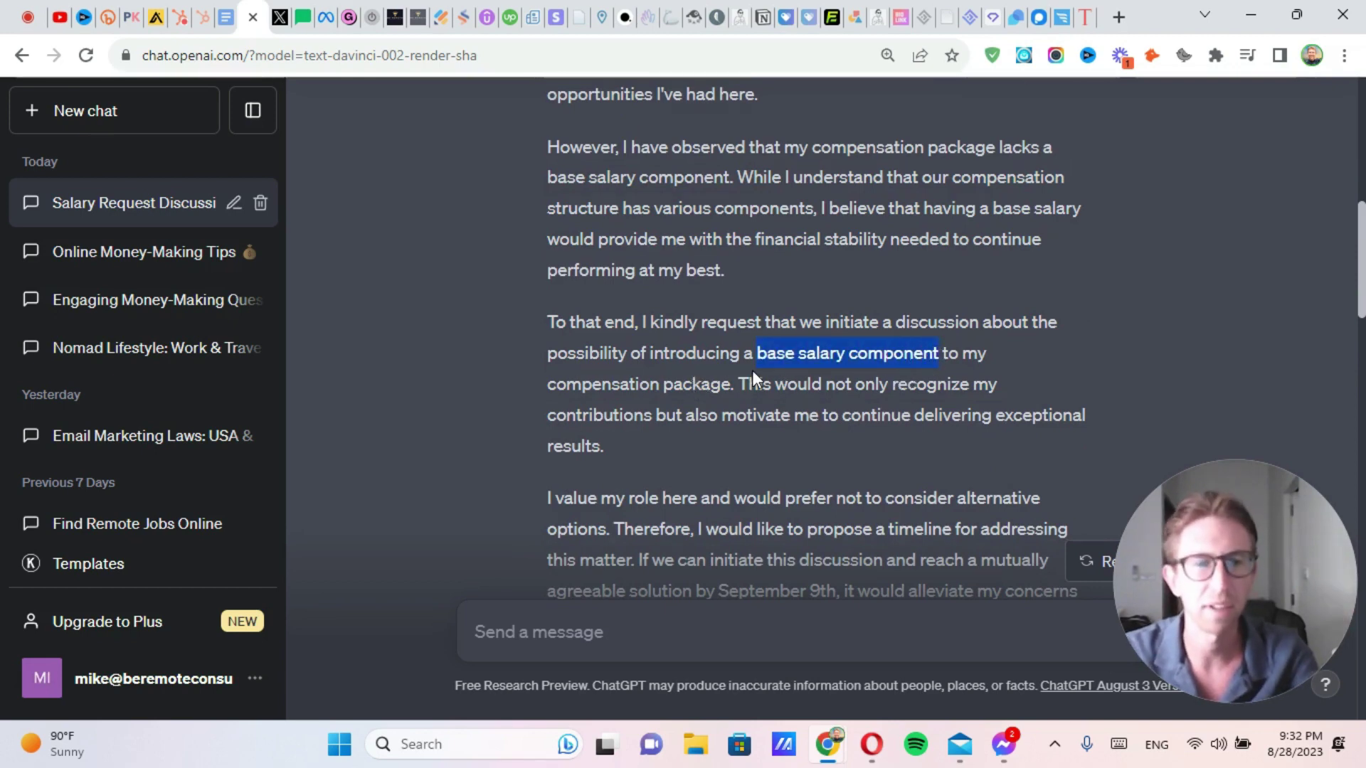
pyautogui.moveTo(747, 383); pyautogui.dragTo(1040, 447)
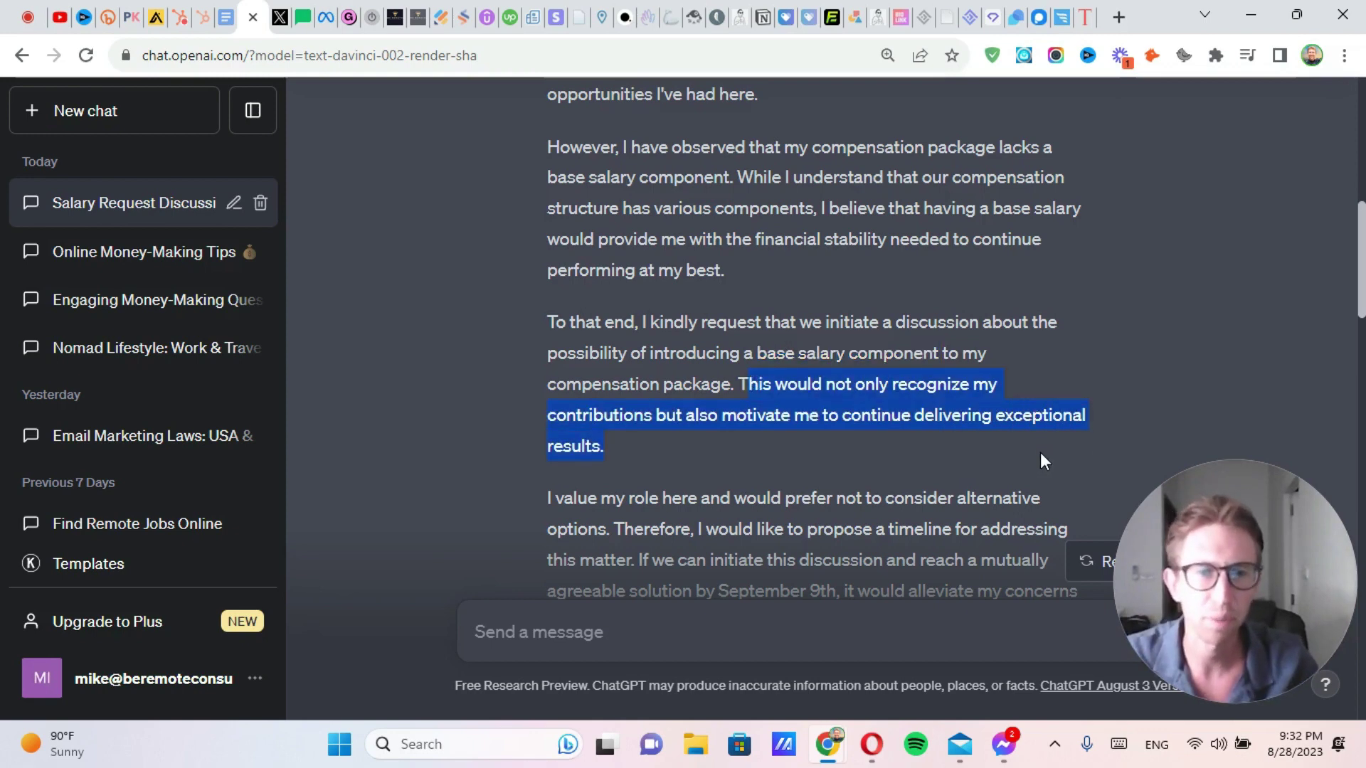
pyautogui.click(1004, 456)
pyautogui.scroll(-3, 1004, 455)
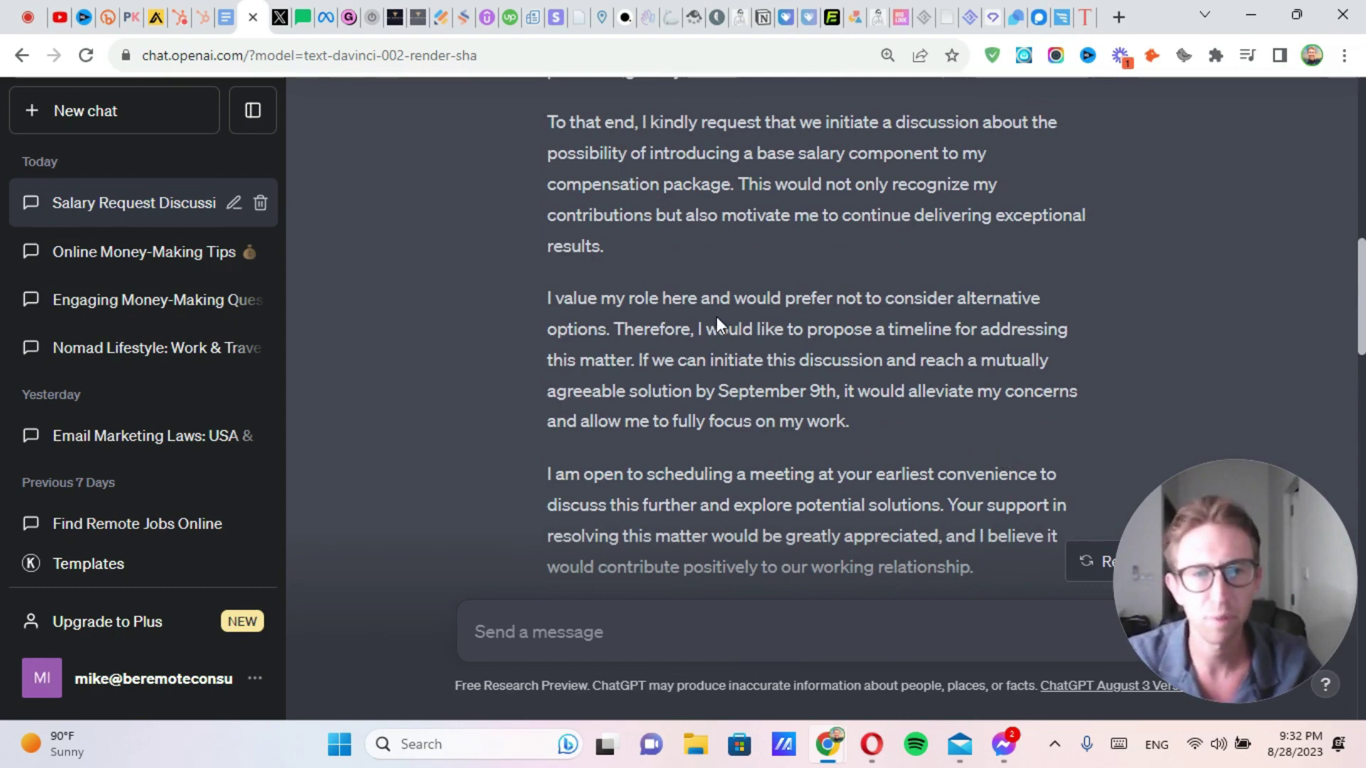
pyautogui.moveTo(980, 338); pyautogui.dragTo(1066, 370)
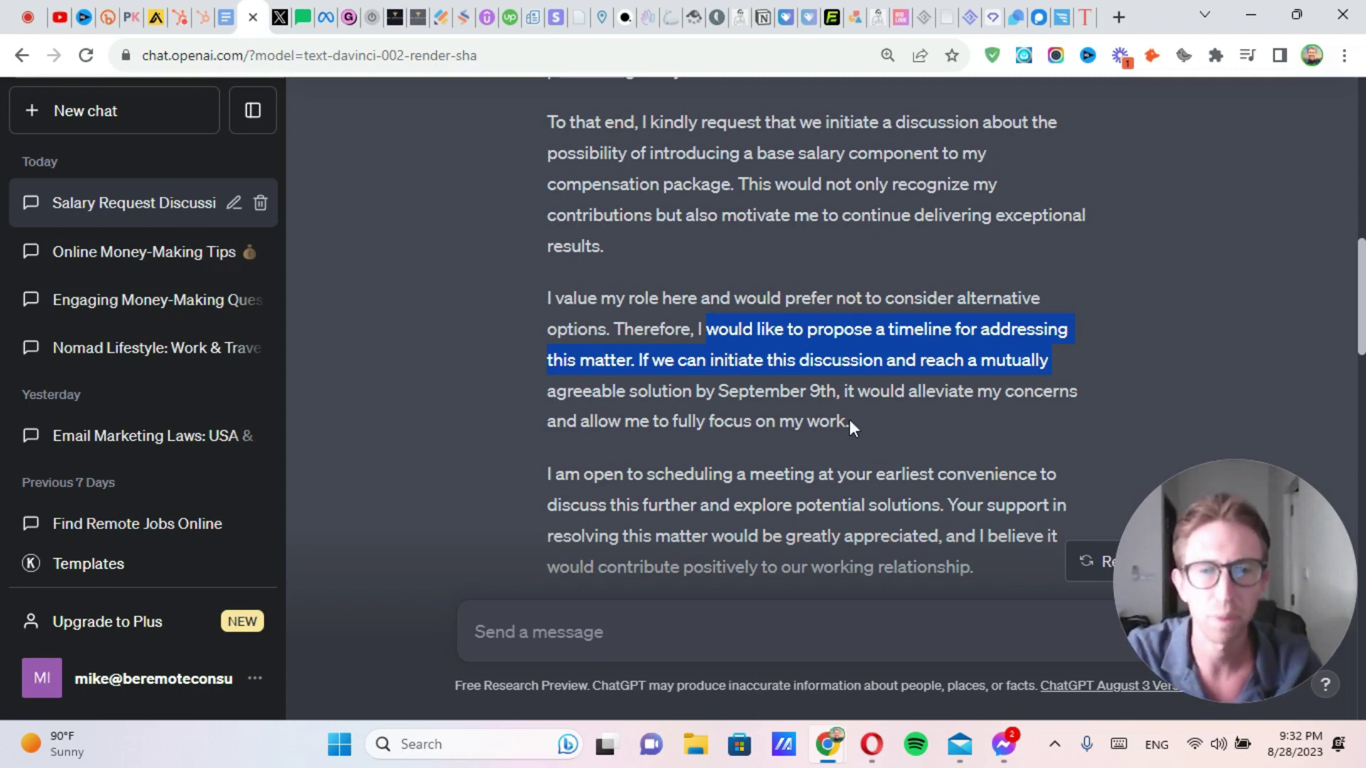
pyautogui.moveTo(718, 391); pyautogui.dragTo(800, 397)
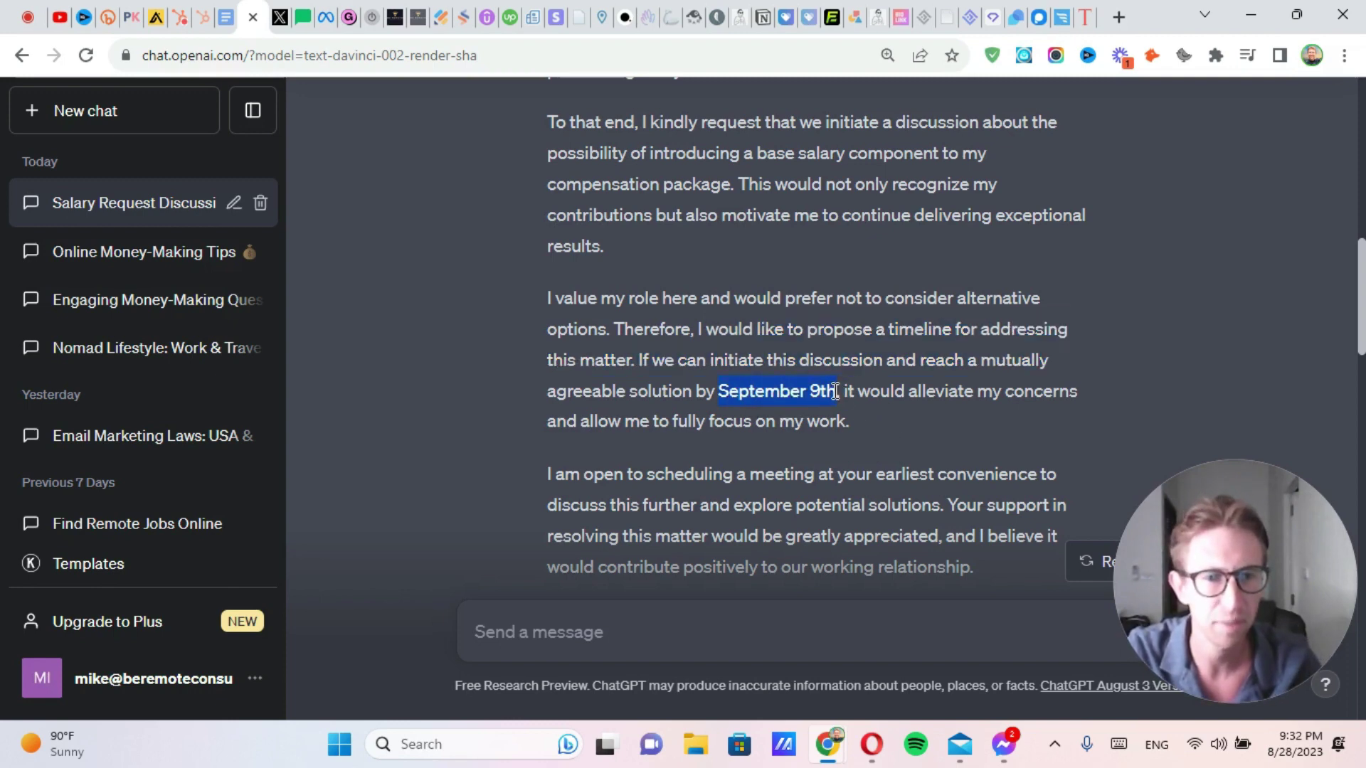
pyautogui.scroll(-1, 905, 298)
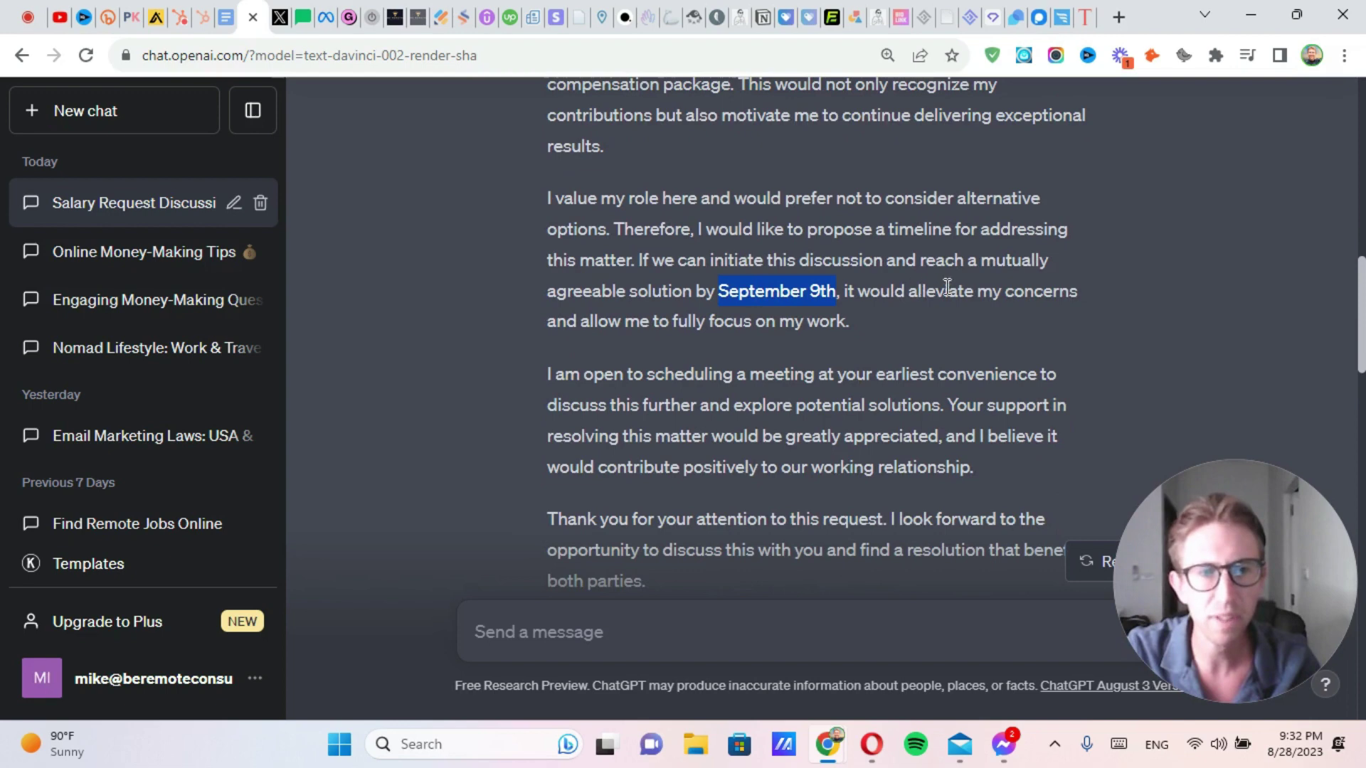
pyautogui.moveTo(651, 321); pyautogui.dragTo(853, 322)
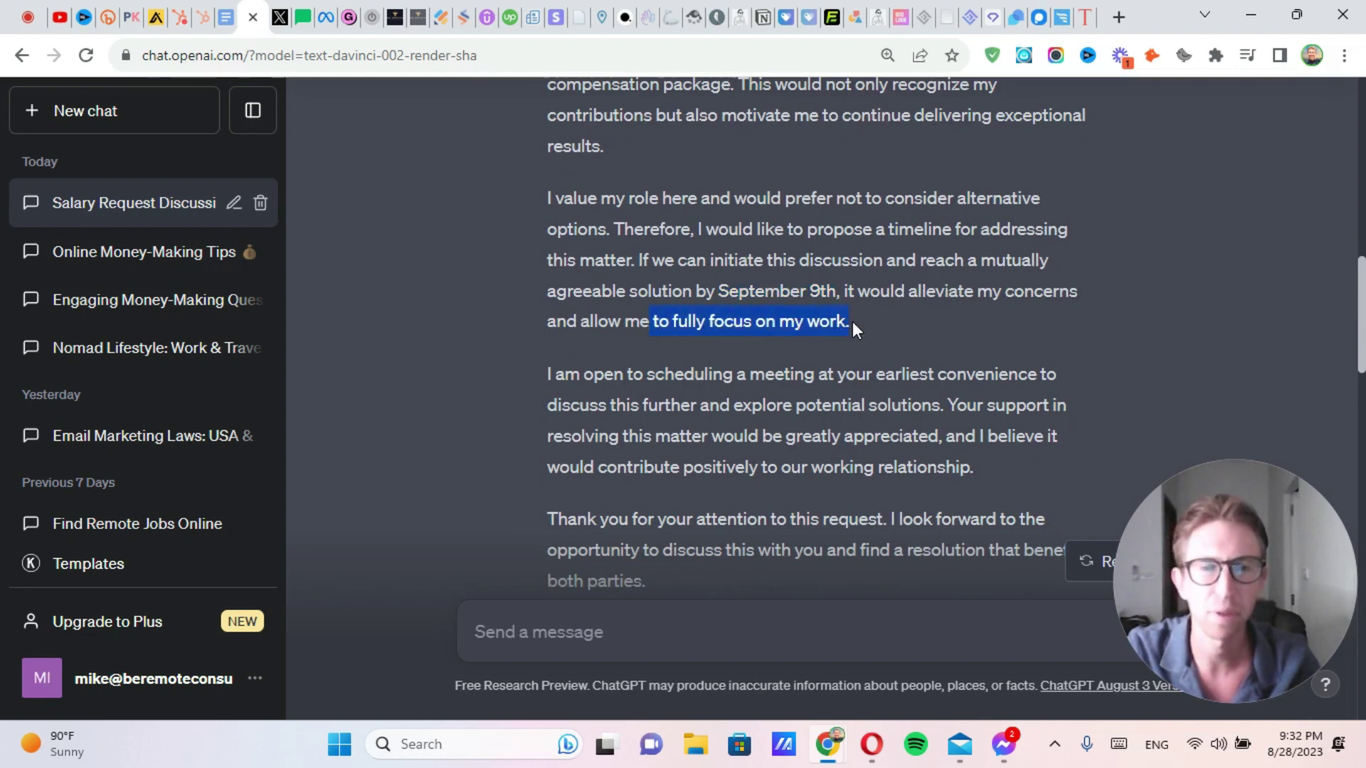
pyautogui.click(775, 367)
pyautogui.scroll(-1, 622, 401)
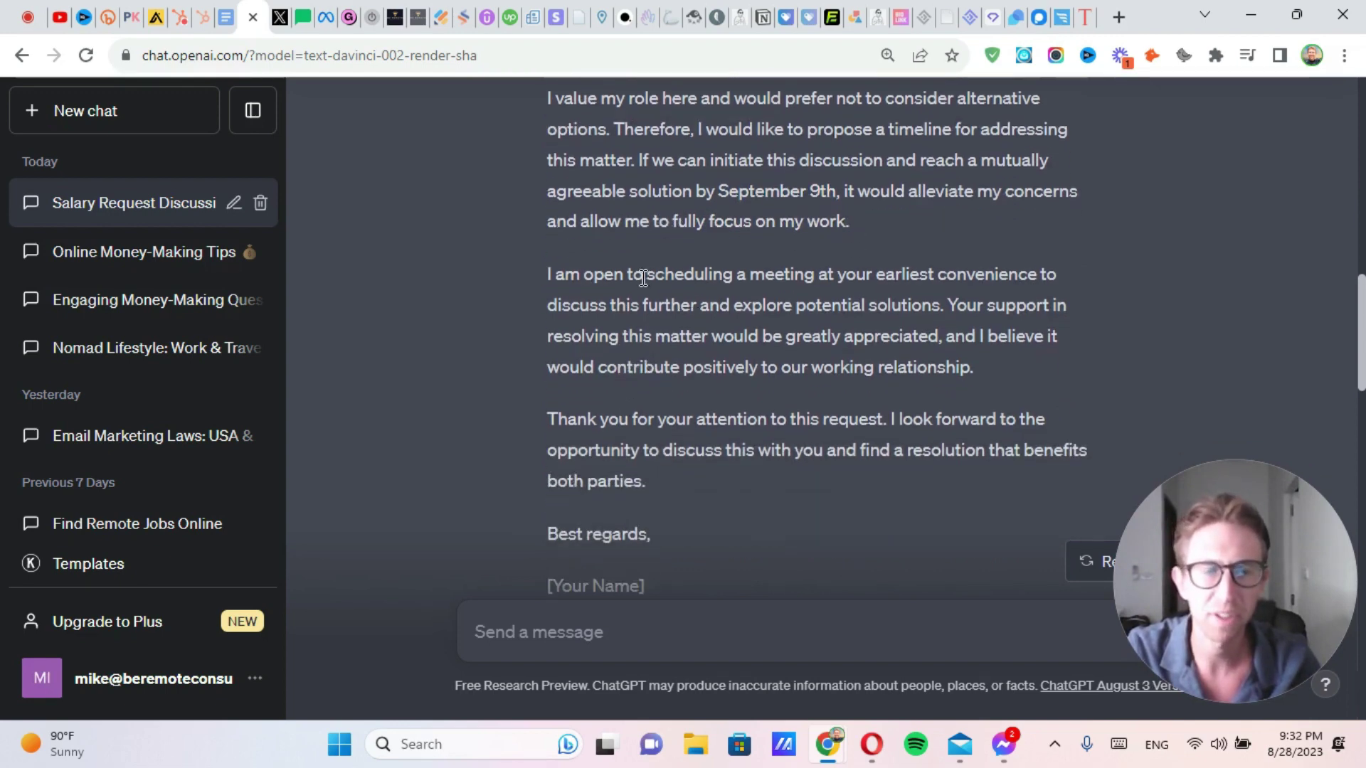
pyautogui.moveTo(643, 278); pyautogui.dragTo(1069, 382)
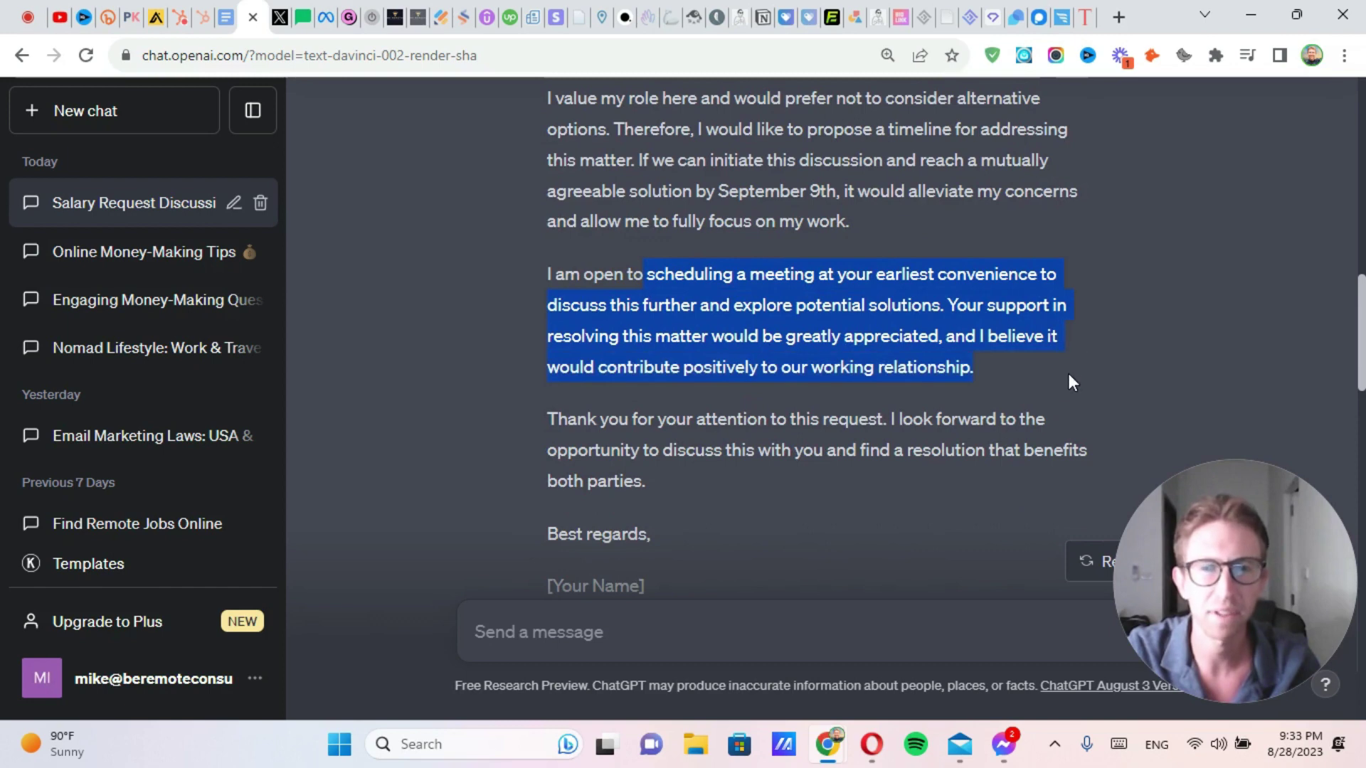
pyautogui.click(913, 320)
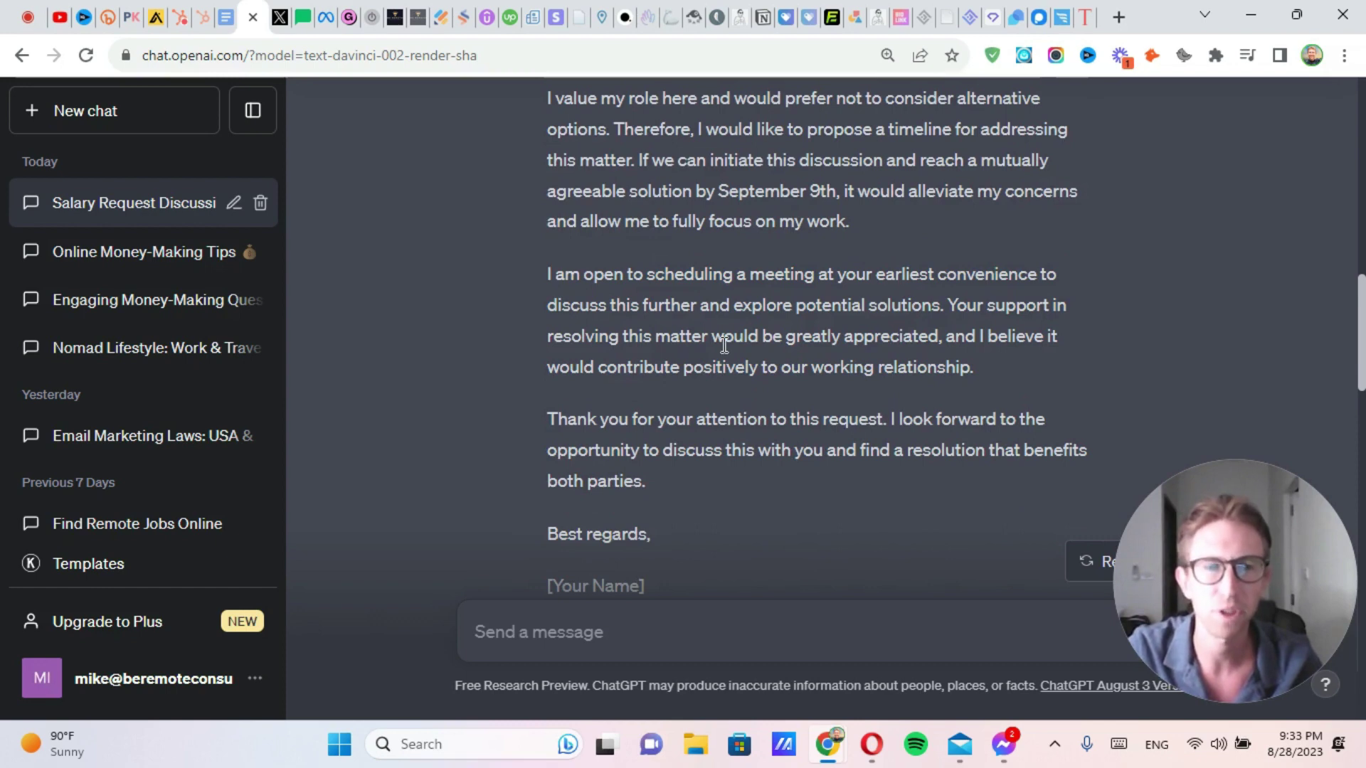
pyautogui.moveTo(617, 370); pyautogui.dragTo(1002, 375)
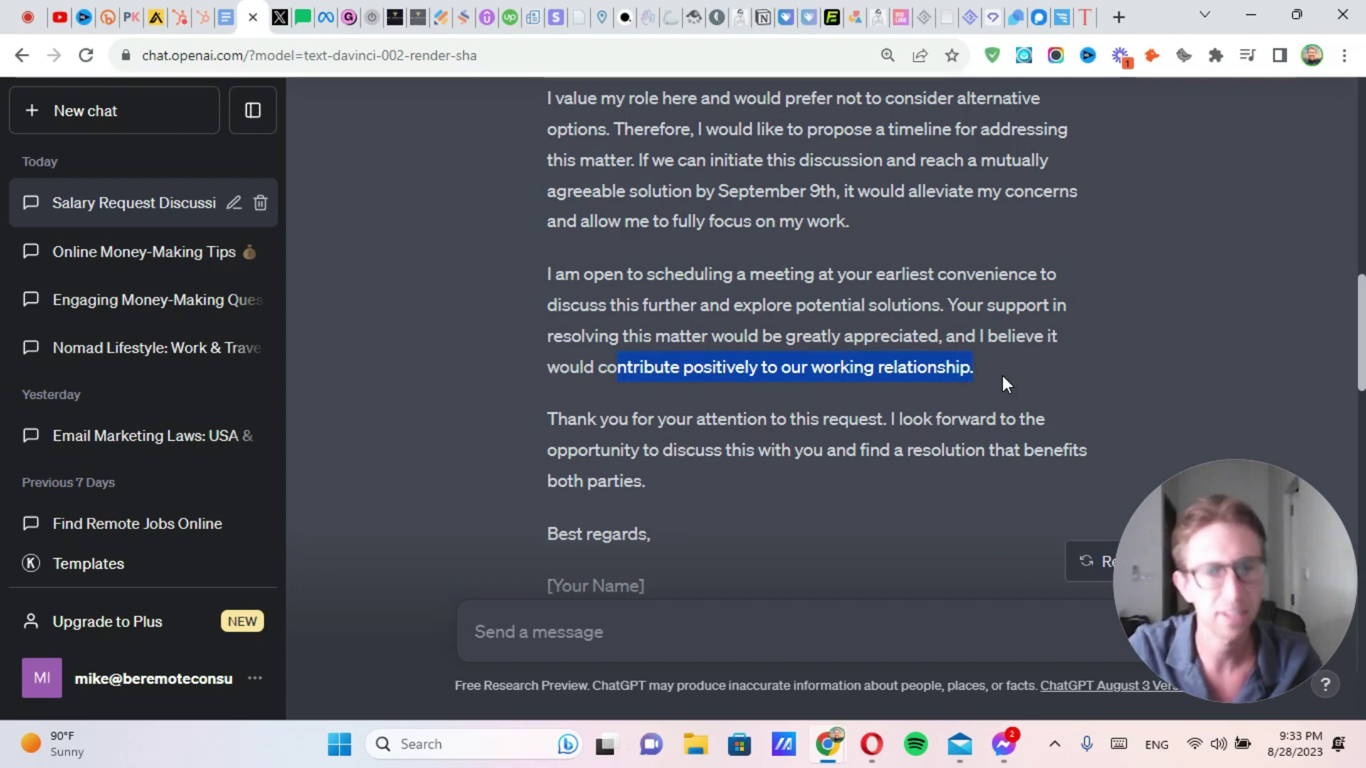
pyautogui.click(708, 419)
pyautogui.moveTo(740, 409); pyautogui.dragTo(923, 473)
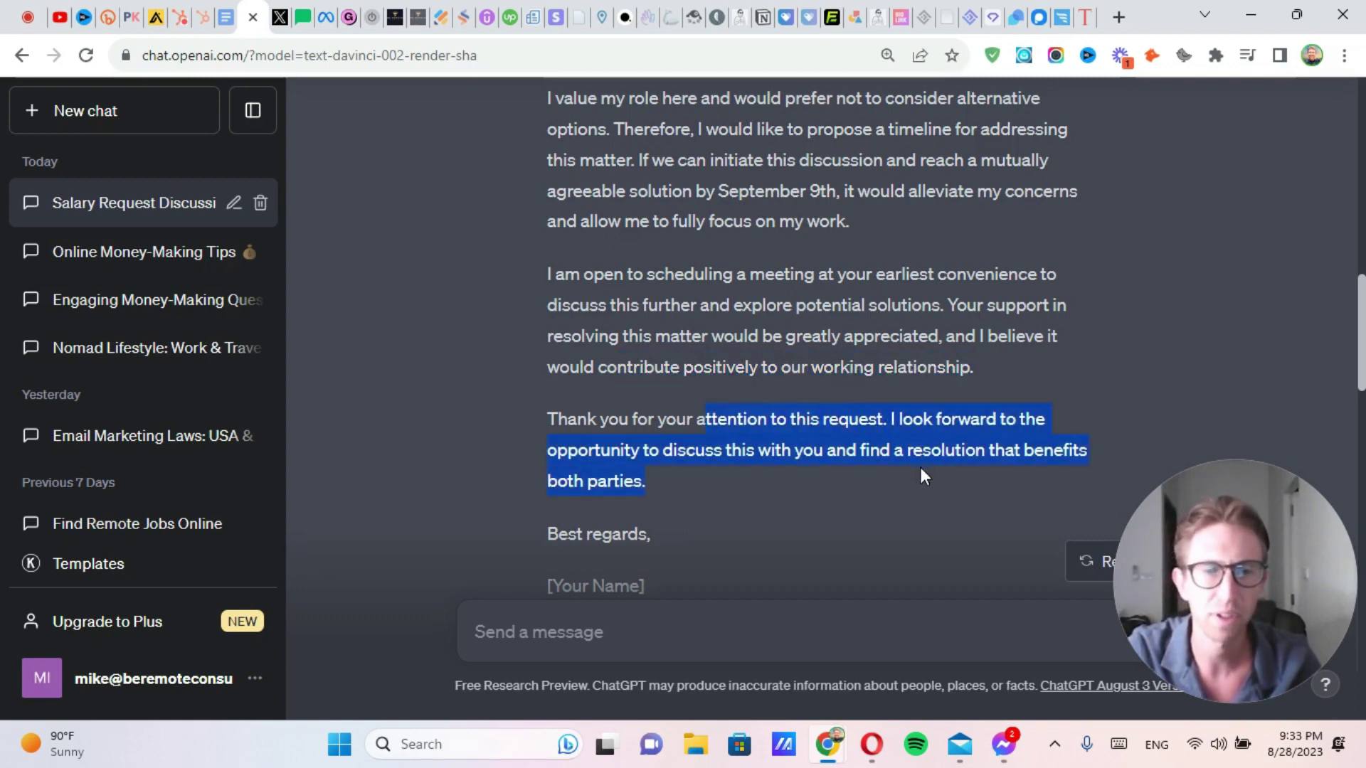
pyautogui.click(918, 469)
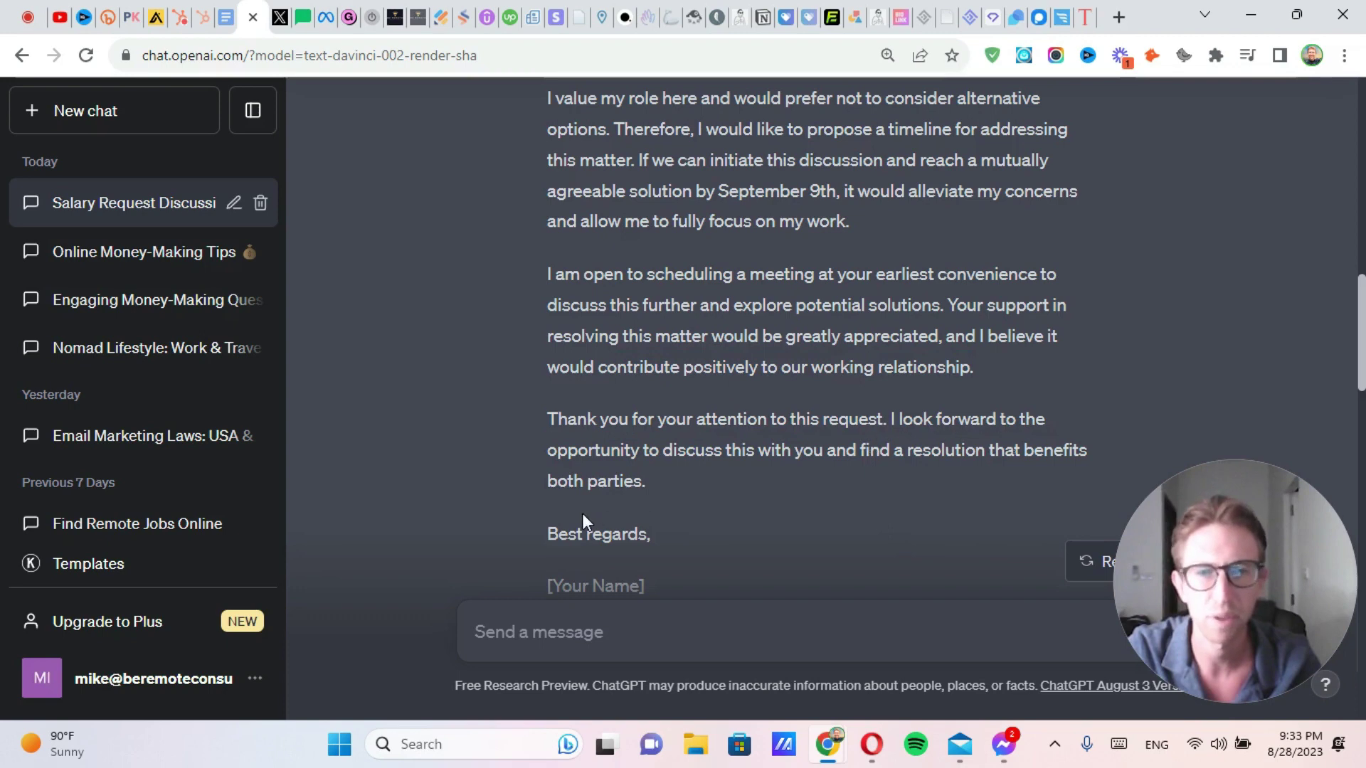
pyautogui.scroll(-3, 747, 493)
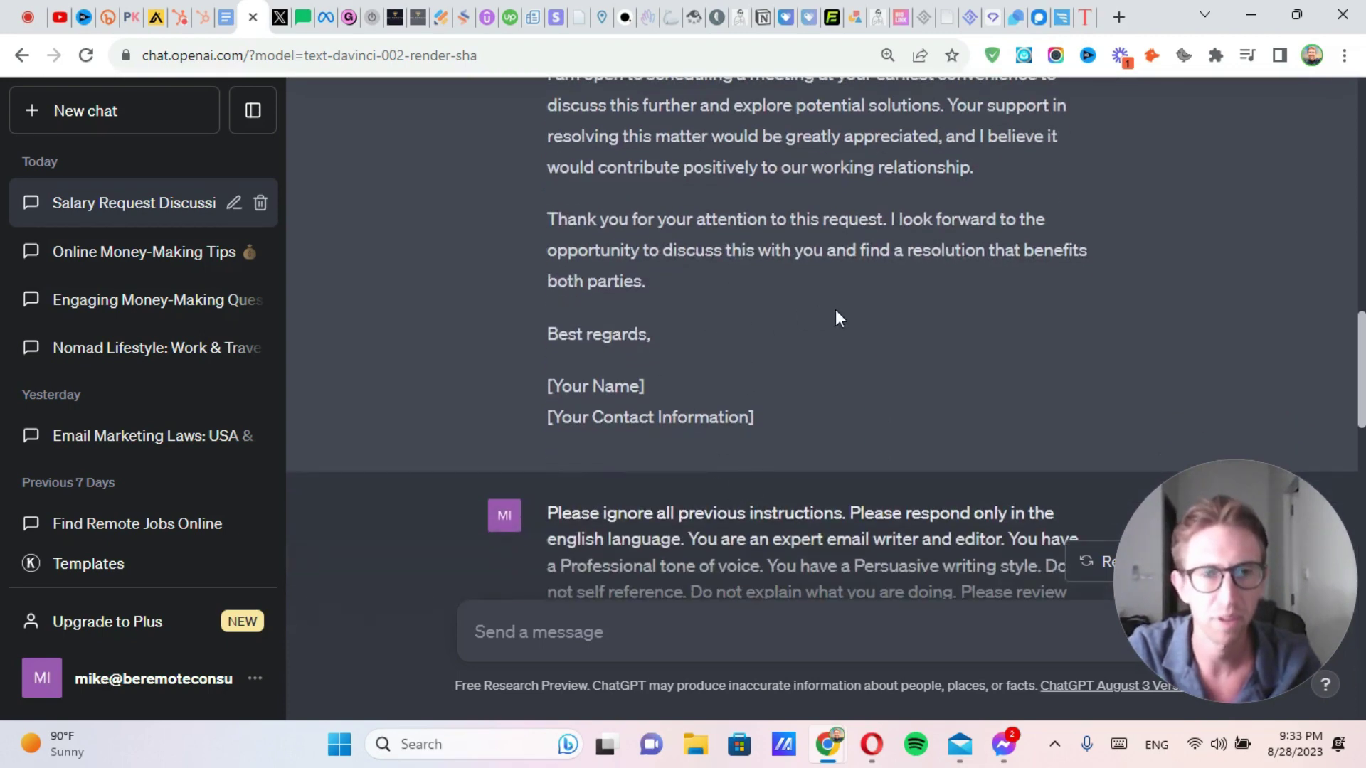
# Open and close the Keywords Everywhere prompt templates window, leaving the reply visible.
pyautogui.scroll(15, 835, 313)
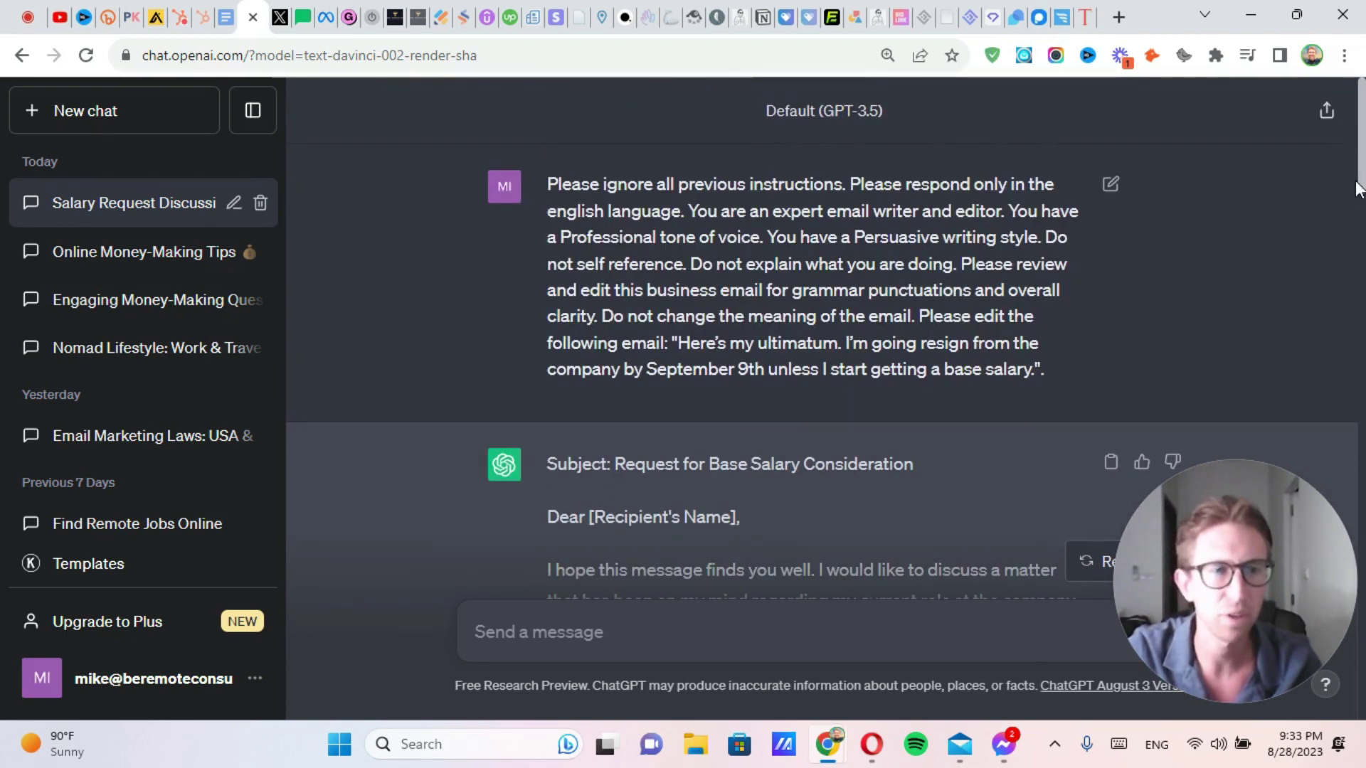
pyautogui.moveTo(1180, 587); pyautogui.dragTo(413, 566)
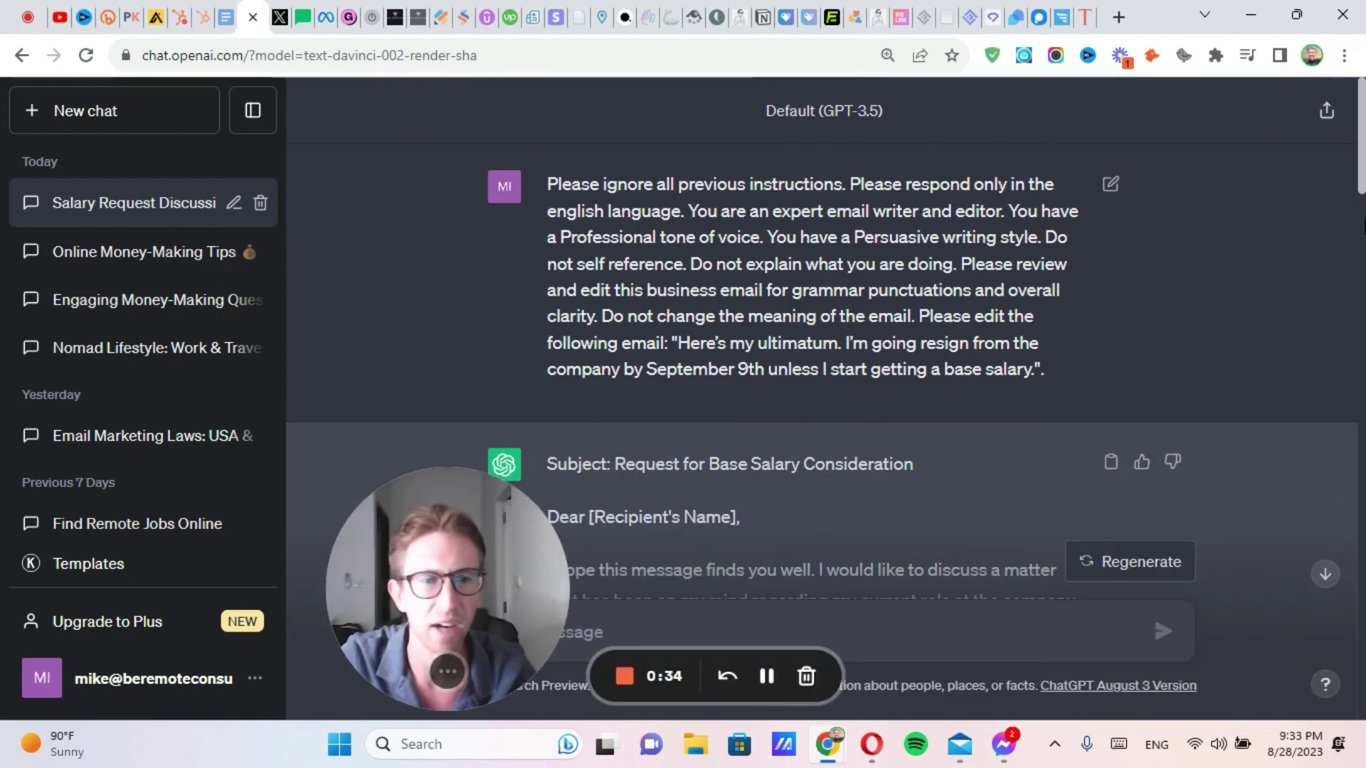
pyautogui.scroll(-15, 1095, 596)
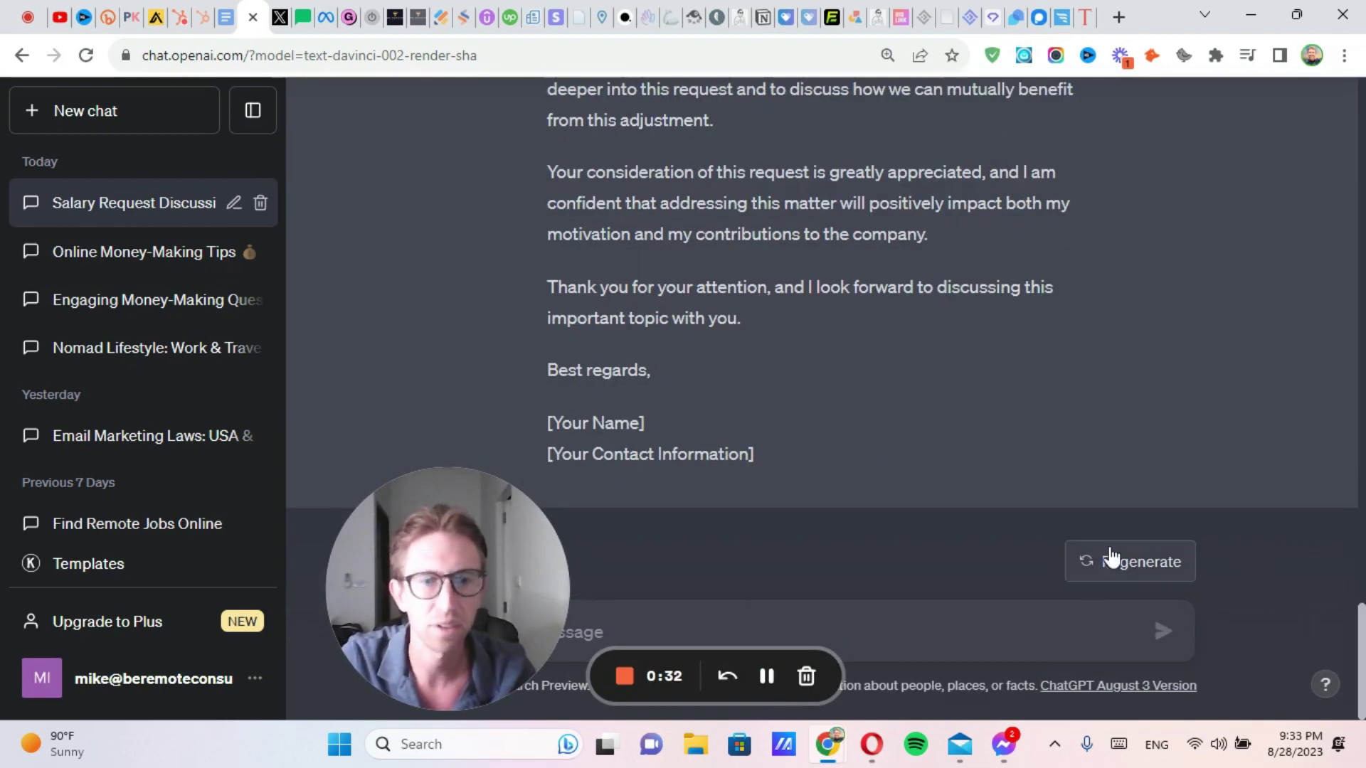
pyautogui.click(124, 569)
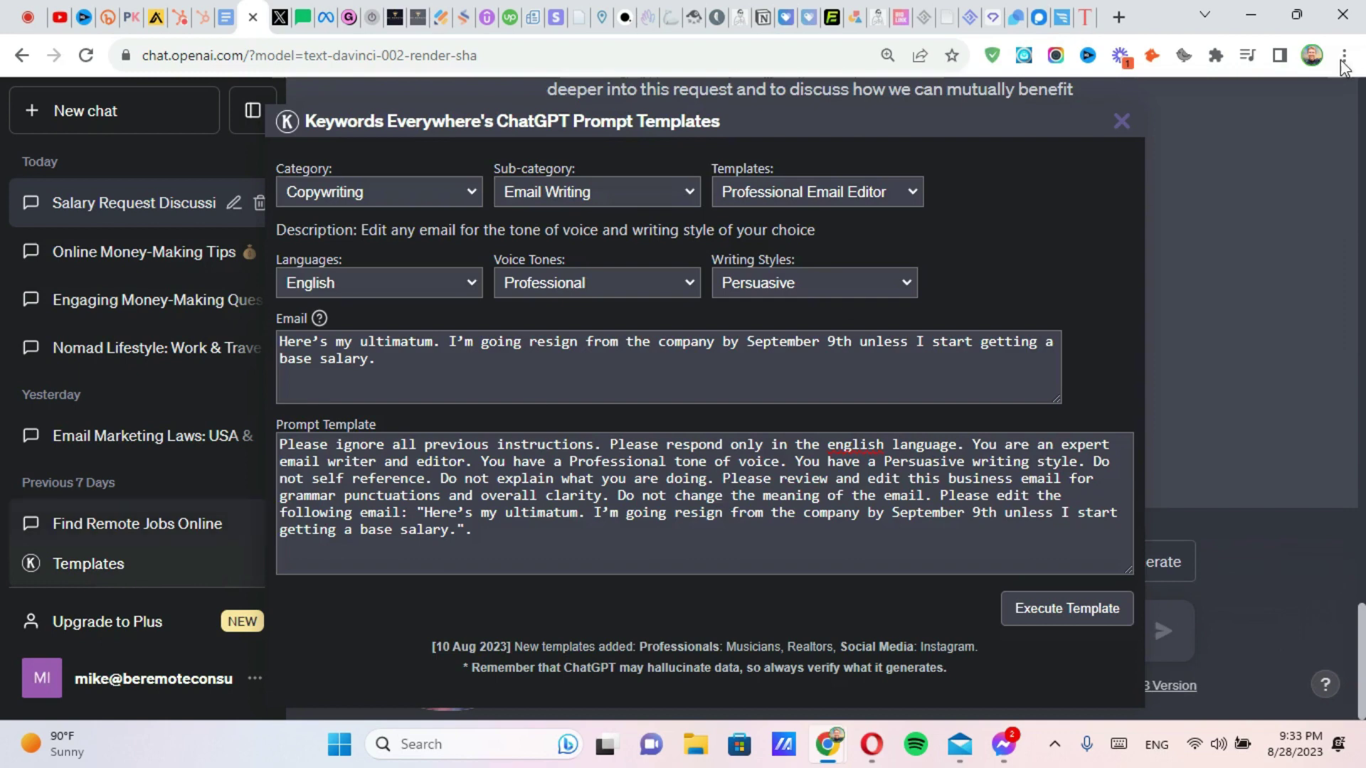
pyautogui.click(1122, 121)
# Select the ChatGPT reply from the closing placeholders up to the 'Subject:' line.
pyautogui.moveTo(1359, 637); pyautogui.dragTo(1359, 110)
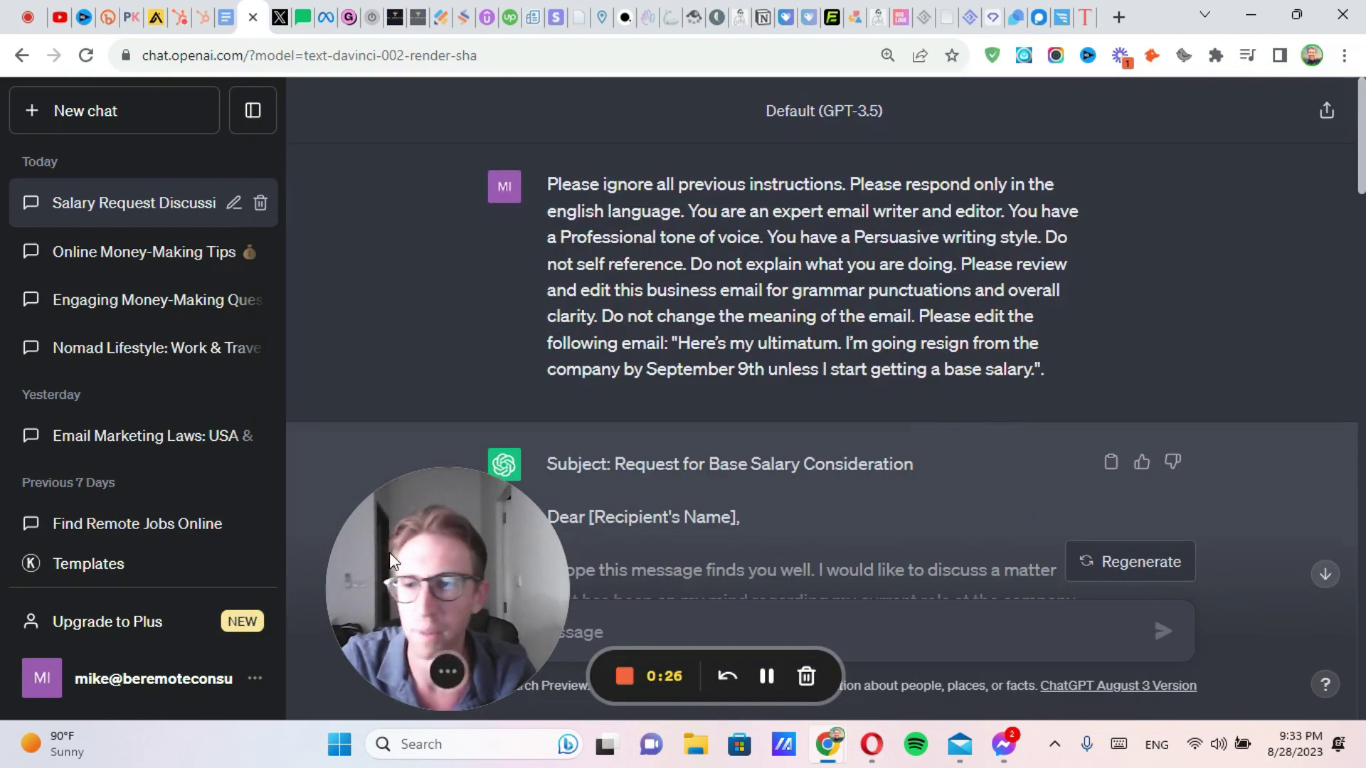
pyautogui.moveTo(1361, 128); pyautogui.dragTo(1362, 355)
pyautogui.moveTo(788, 498); pyautogui.dragTo(547, 349)
pyautogui.scroll(15, 658, 360)
# In the Mail draft, replace the body text with the clipboard contents.
pyautogui.hotkey('alt', 'Tab')
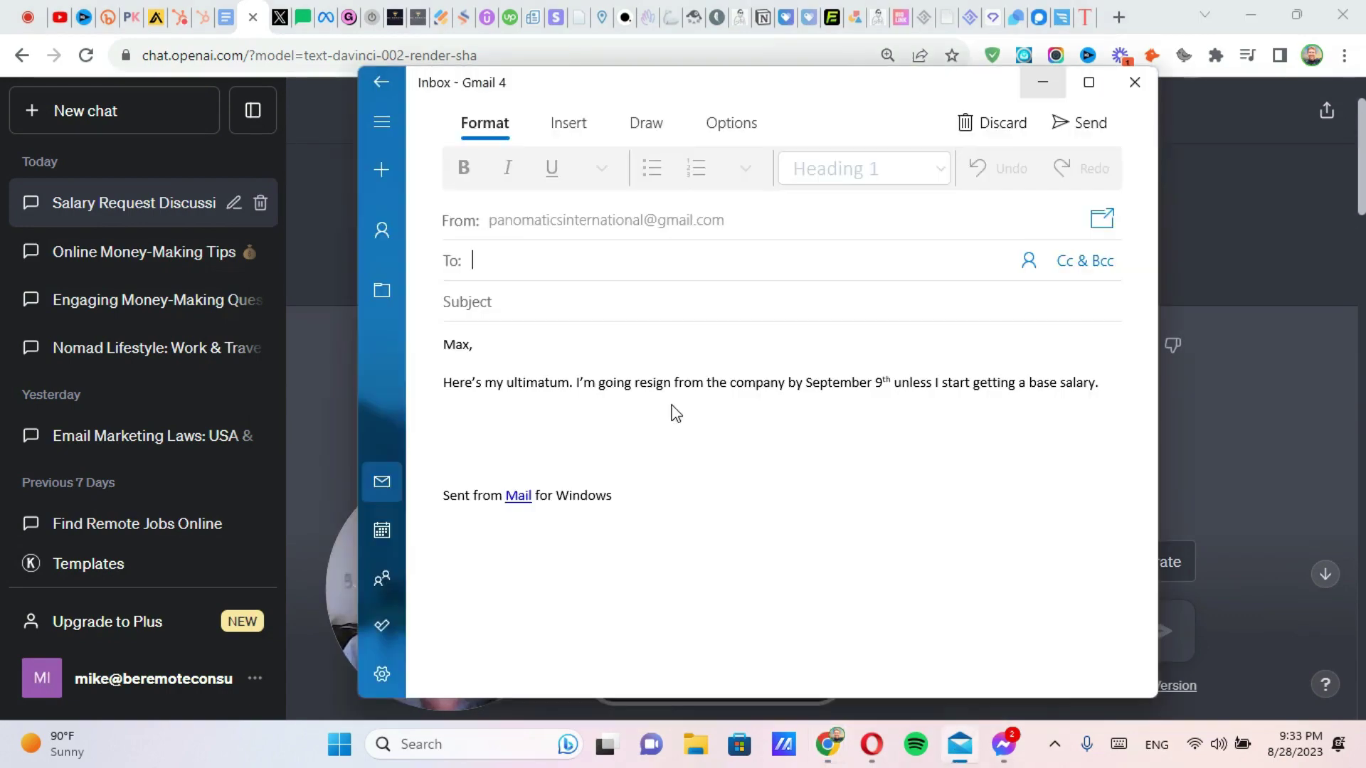
pyautogui.click(625, 387)
pyautogui.hotkey('ctrl', 'a')
pyautogui.write('Here’s my ultimatum. I’m going resign from the company by September 9th unless I start getting a base salary.')
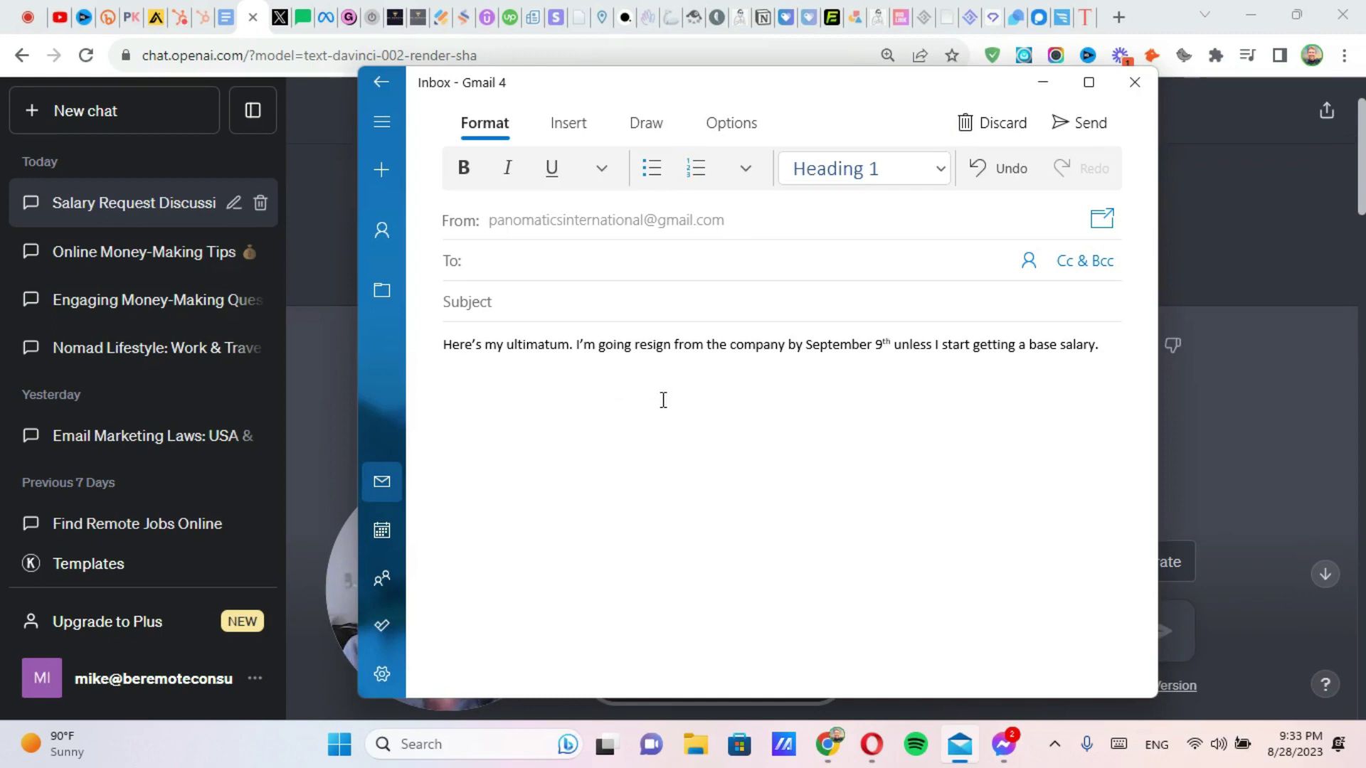
# Paste the rewritten salary-request email over the remaining ultimatum line, then minimise the draft.
pyautogui.hotkey('alt', 'Tab')
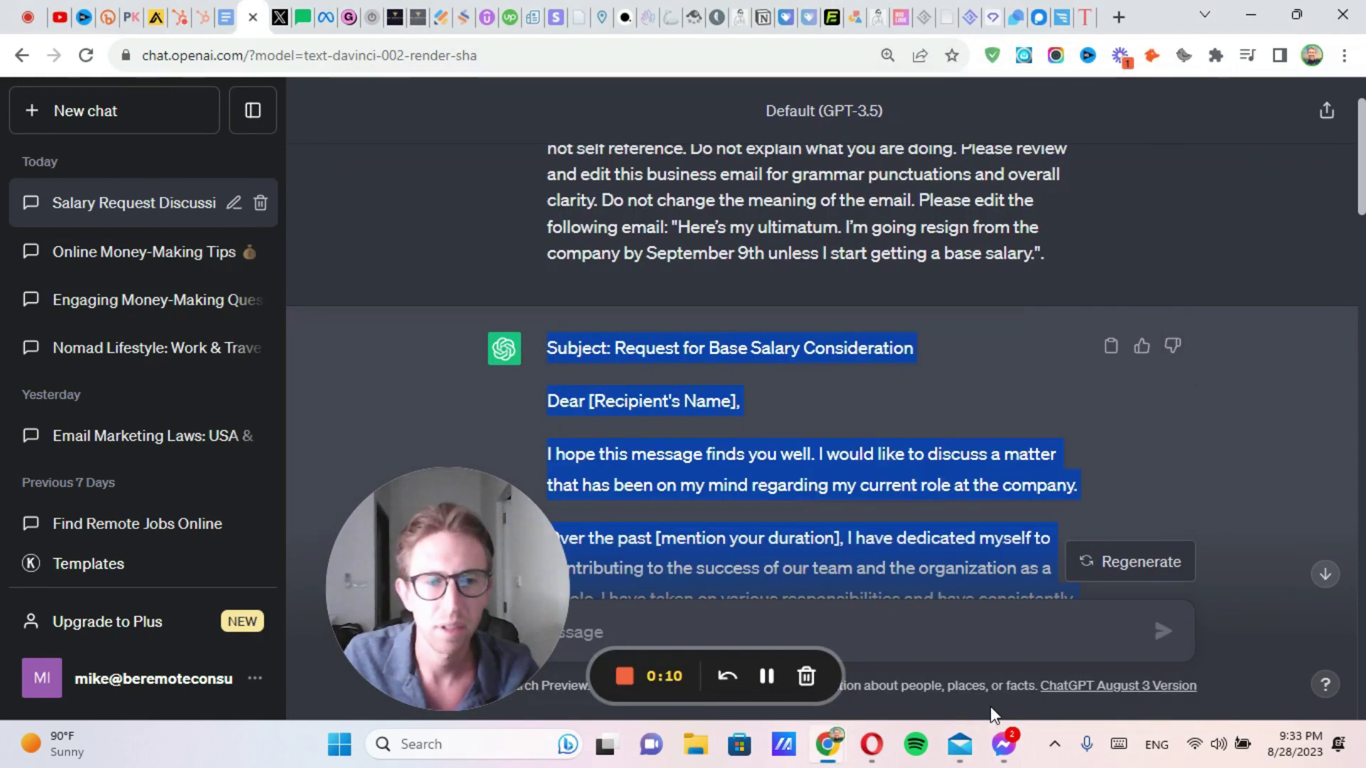
pyautogui.click(959, 746)
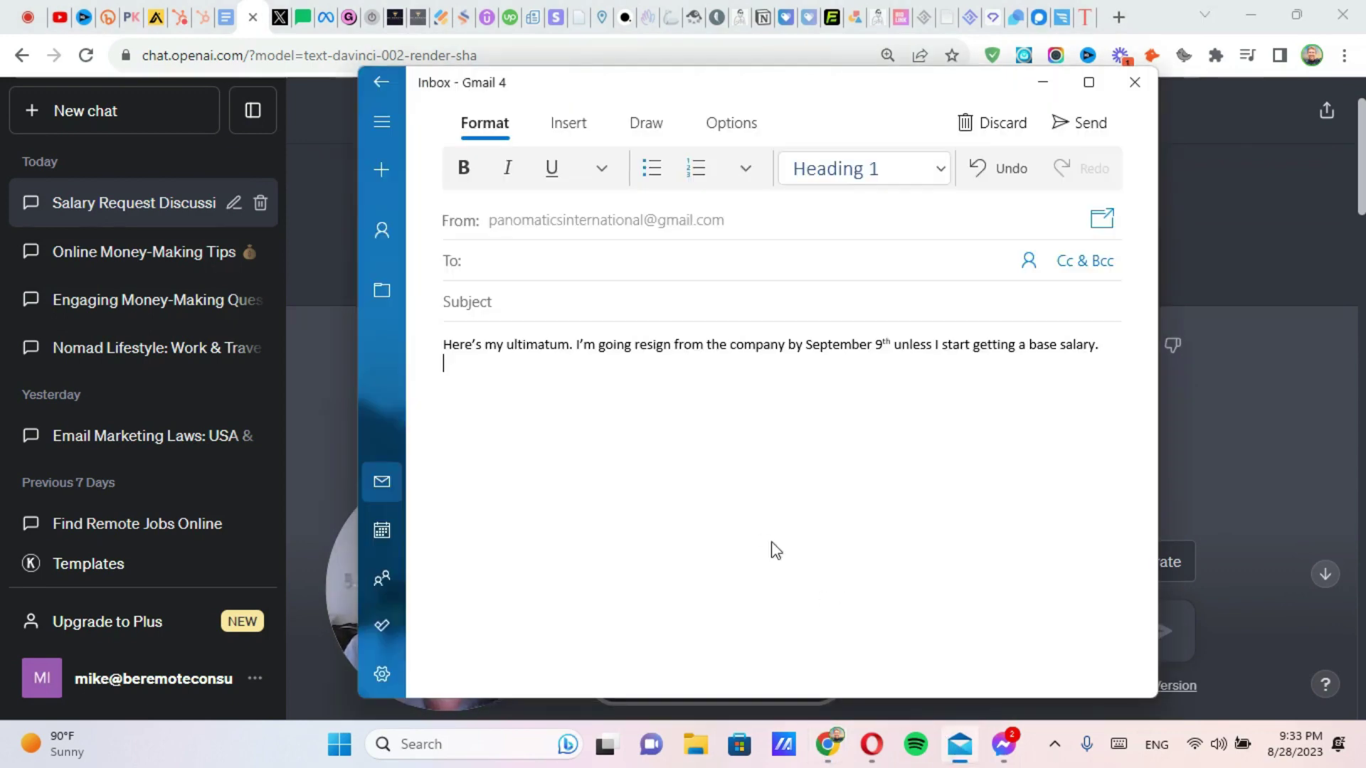
pyautogui.hotkey('ctrl', 'a')
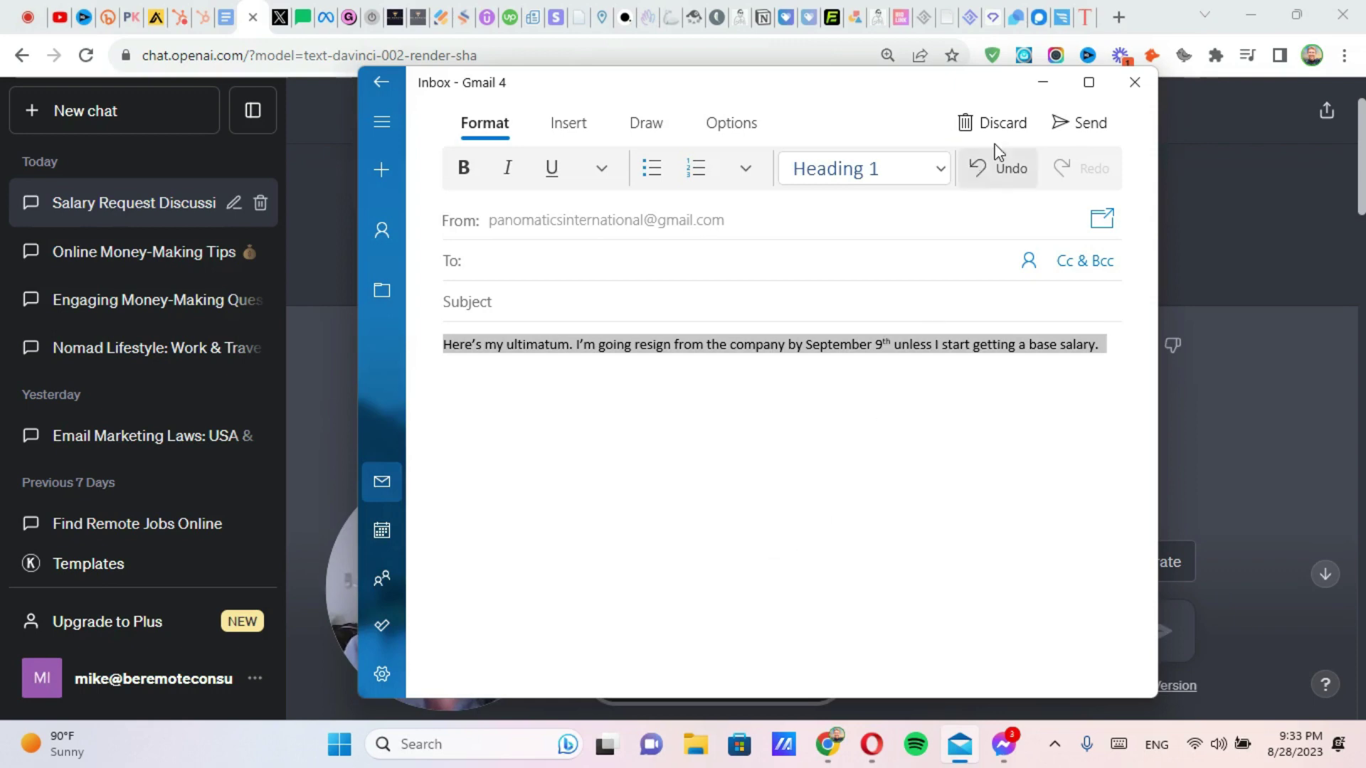
pyautogui.hotkey('ctrl', 'v')
pyautogui.click(1042, 84)
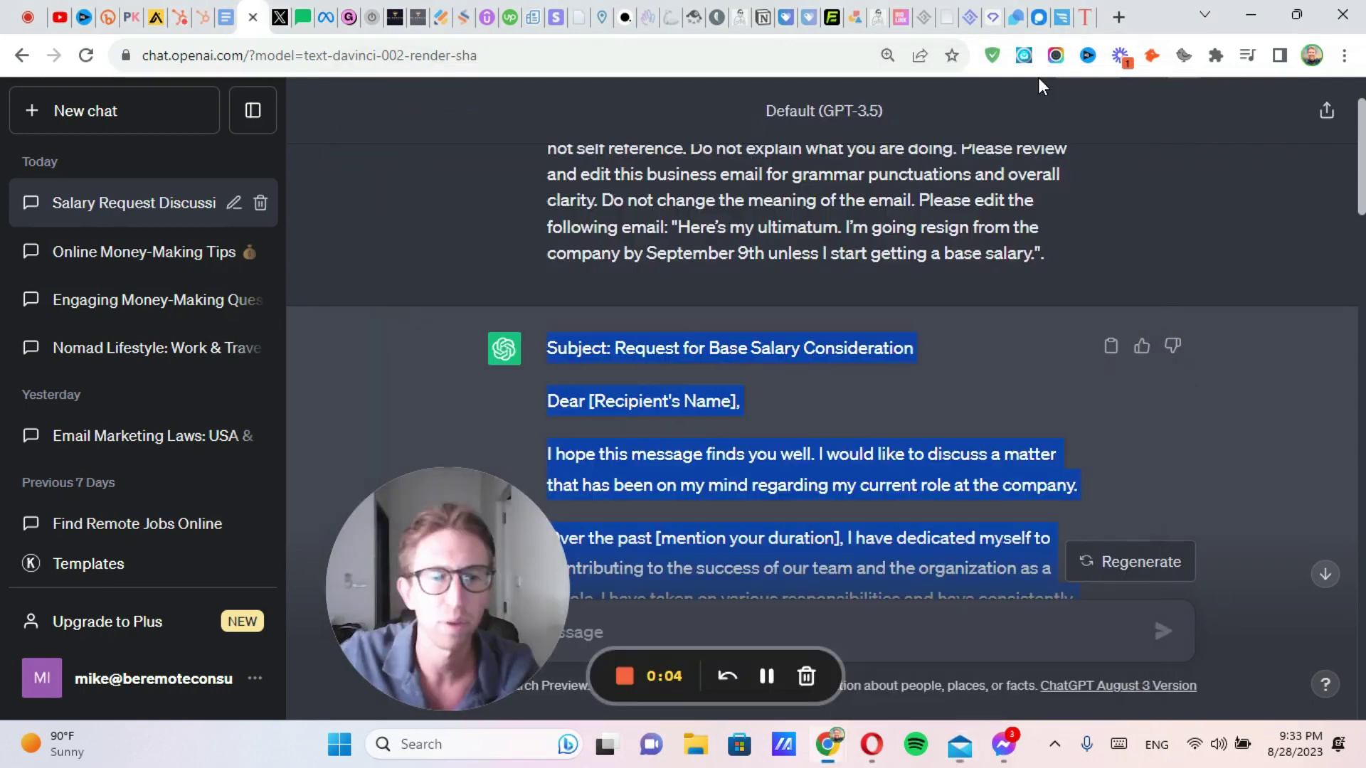